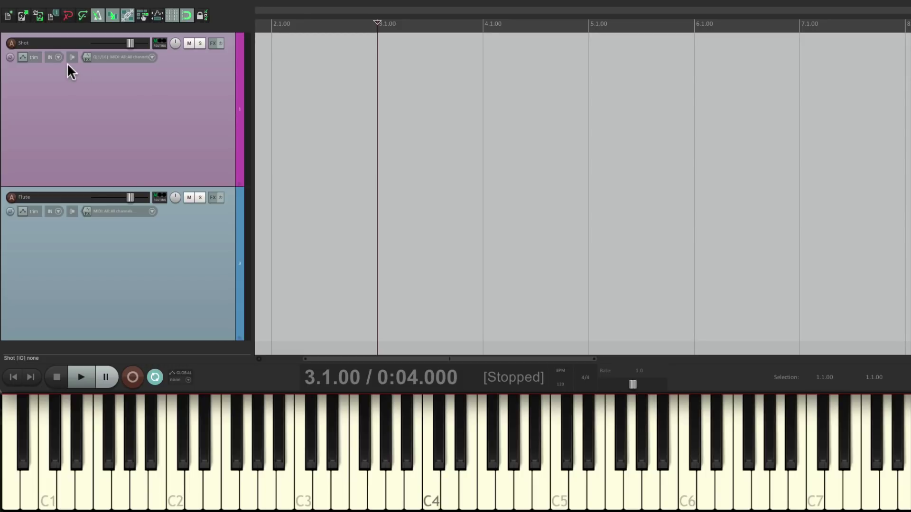
- Select the Shot track so its record-arm button lights red
left_click(58, 80)
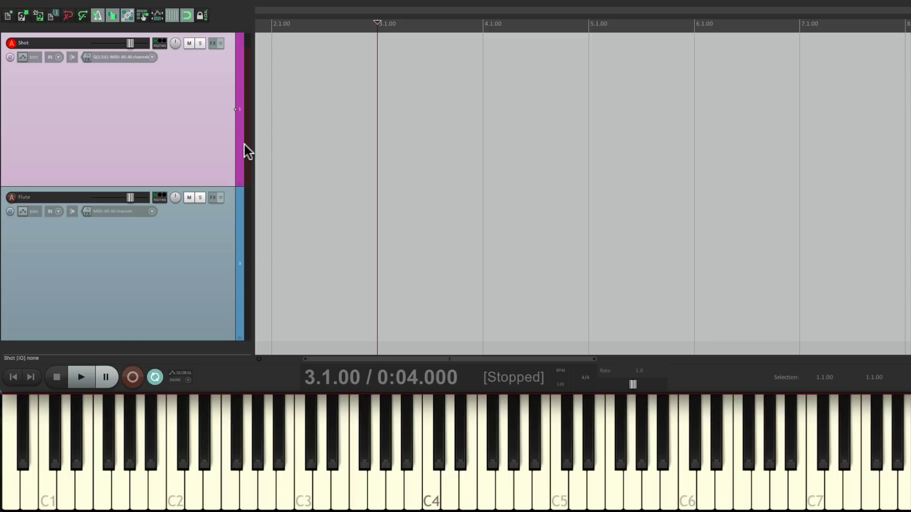
- Add the VSTi ReaSamplOmatic5000 (Cockos) instrument to the Shot track's FX chain
left_click(213, 44)
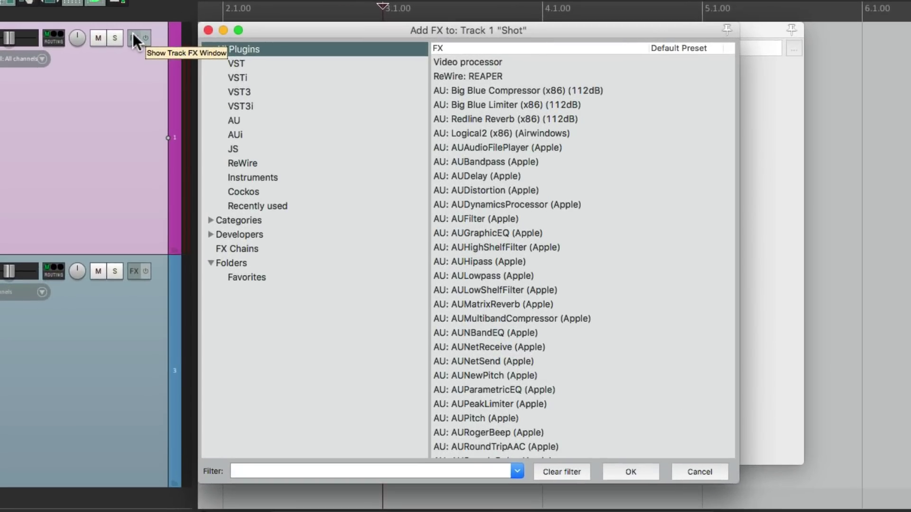
left_click(306, 179)
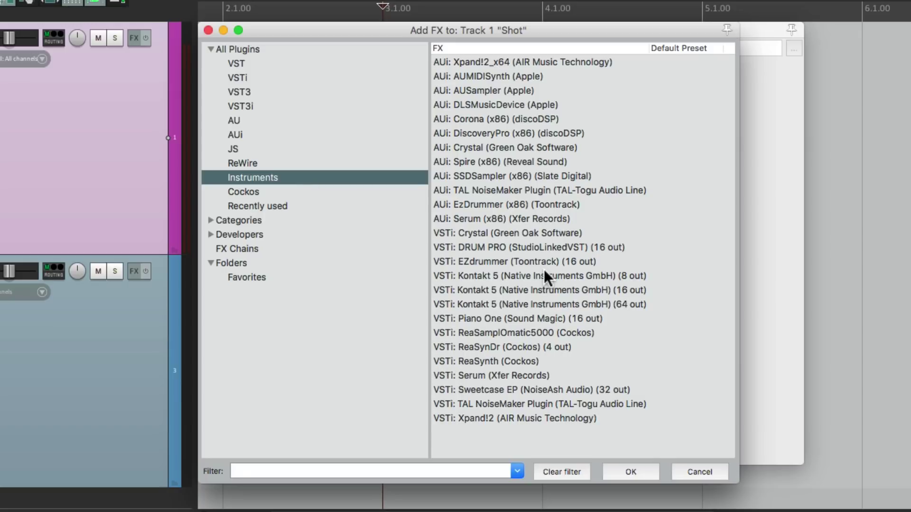
left_click(530, 333)
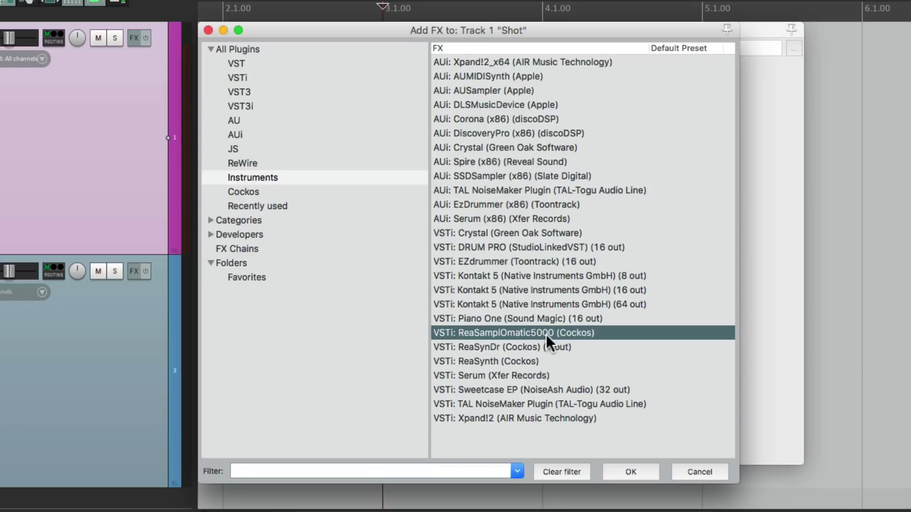
double_click(511, 334)
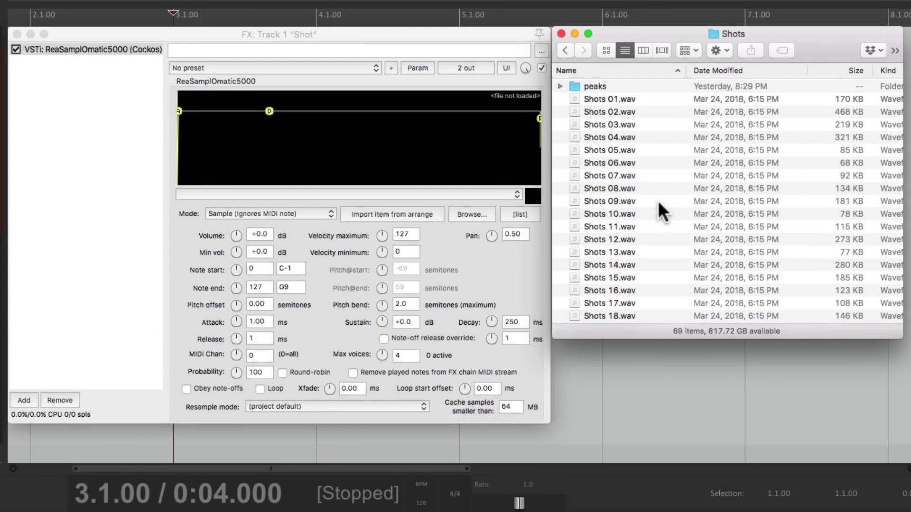
- Preview Shots 01.wav through Shots 09.wav in Quick Look, then close the preview
left_click(646, 97)
key("space")
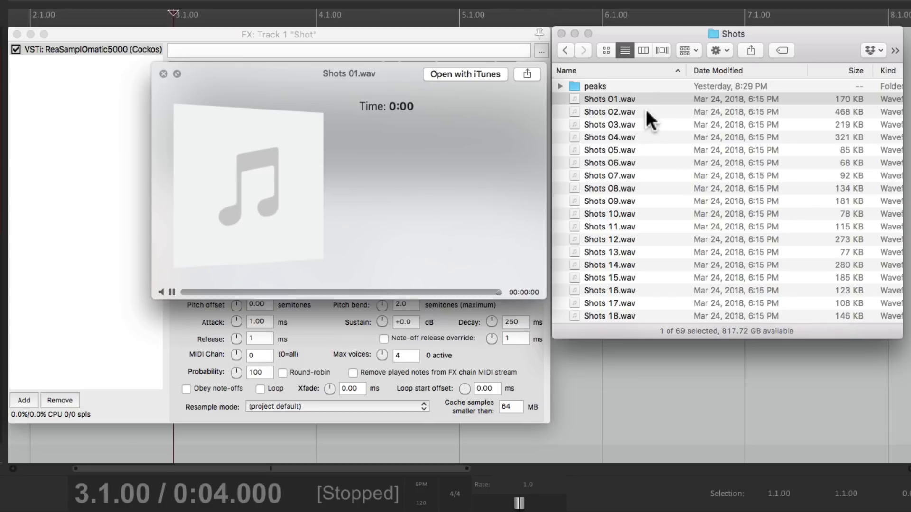
left_click(645, 110)
left_click(648, 122)
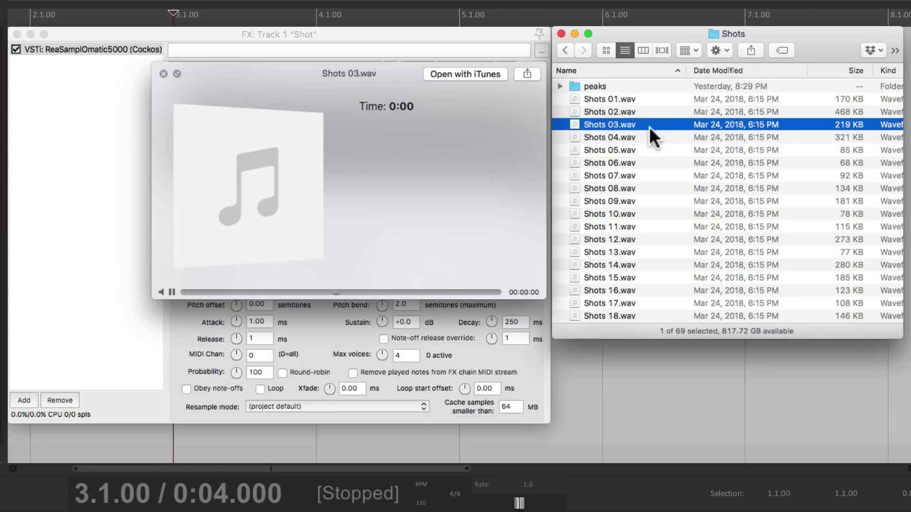
left_click(648, 134)
left_click(650, 147)
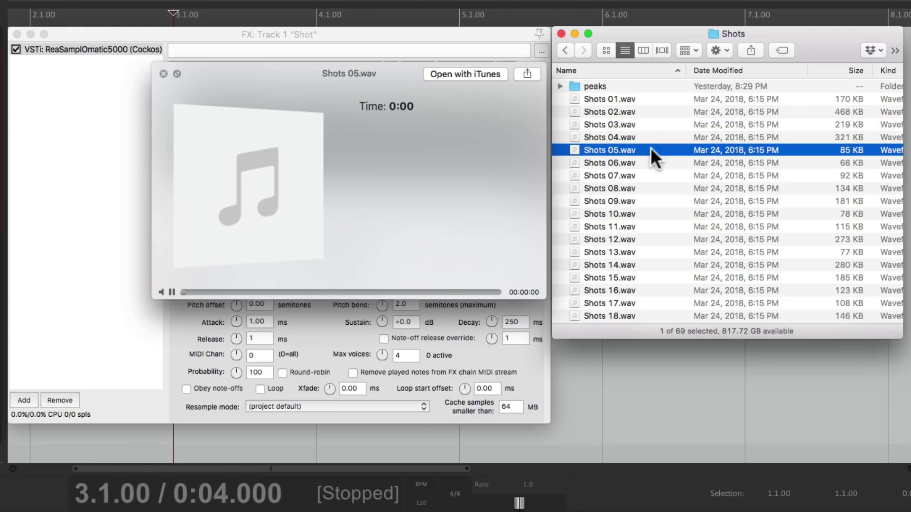
left_click(652, 161)
left_click(657, 173)
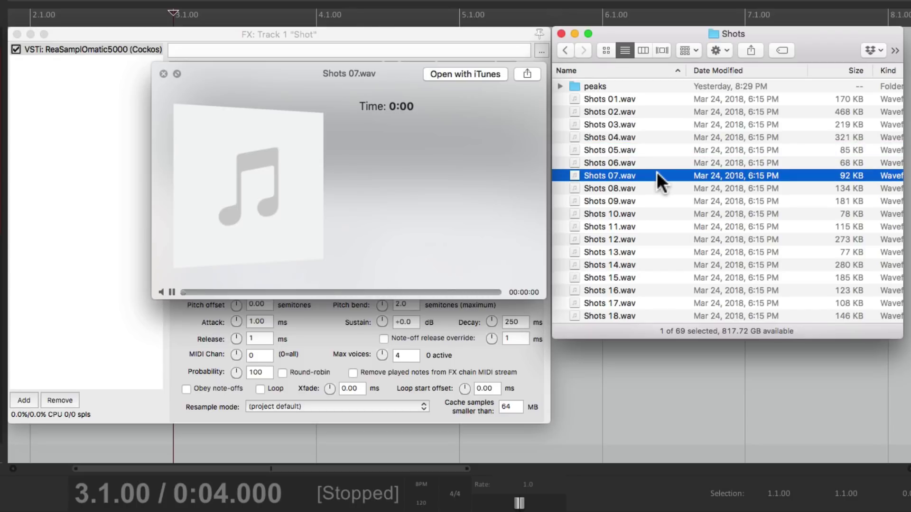
left_click(657, 187)
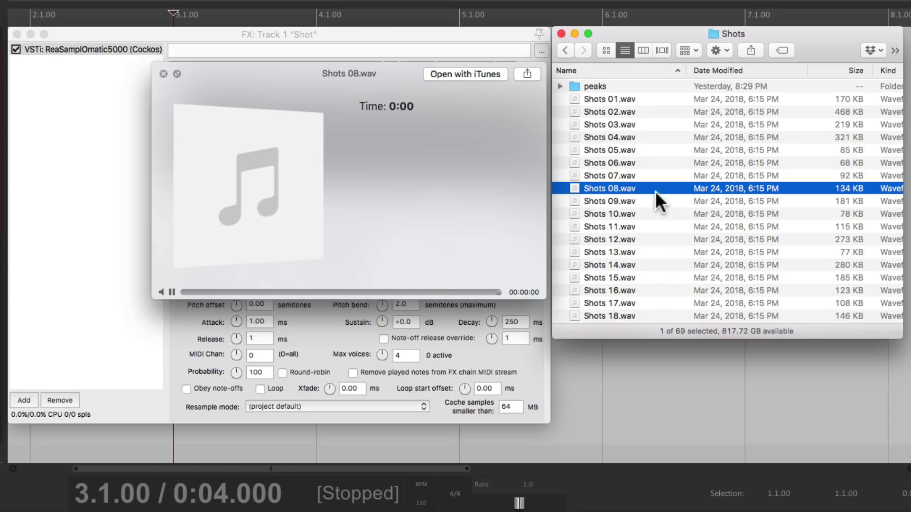
left_click(650, 202)
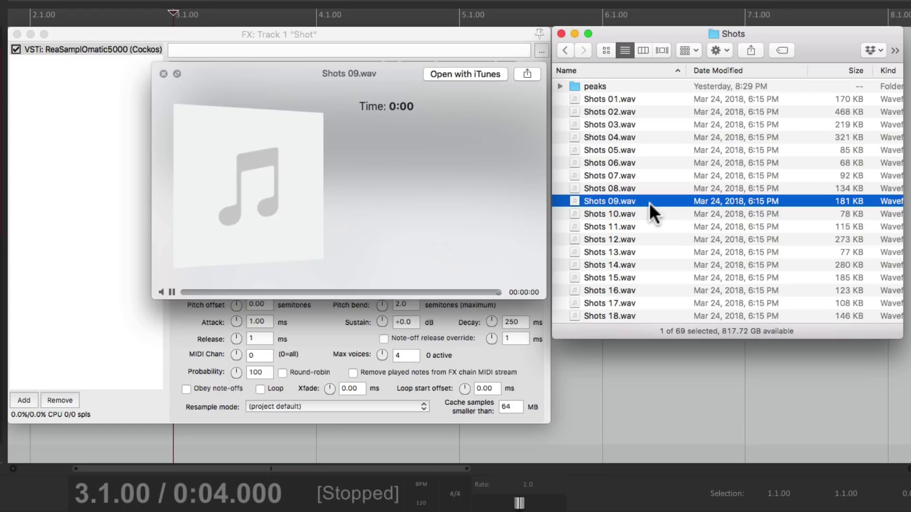
left_click(173, 73)
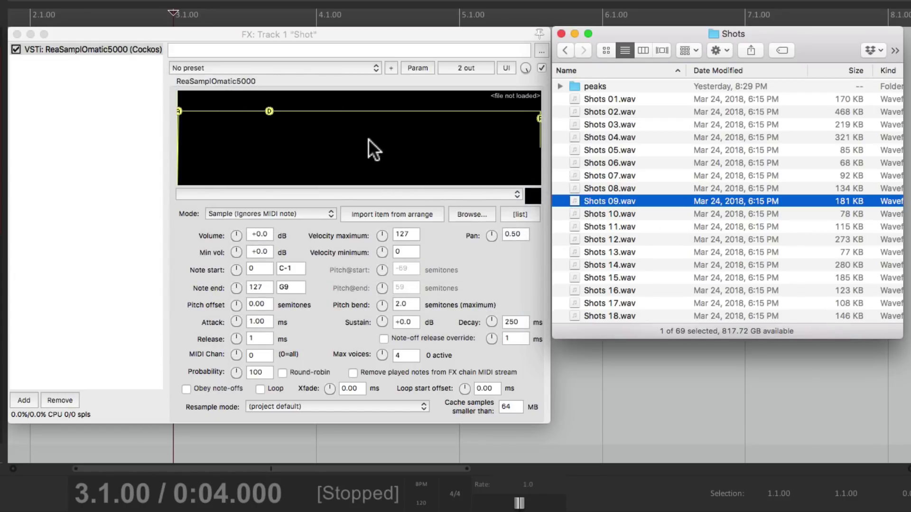
- Drop Shots 09.wav from Finder onto the ReaSamplOmatic5000 waveform display
left_click_drag(596, 198, 417, 161)
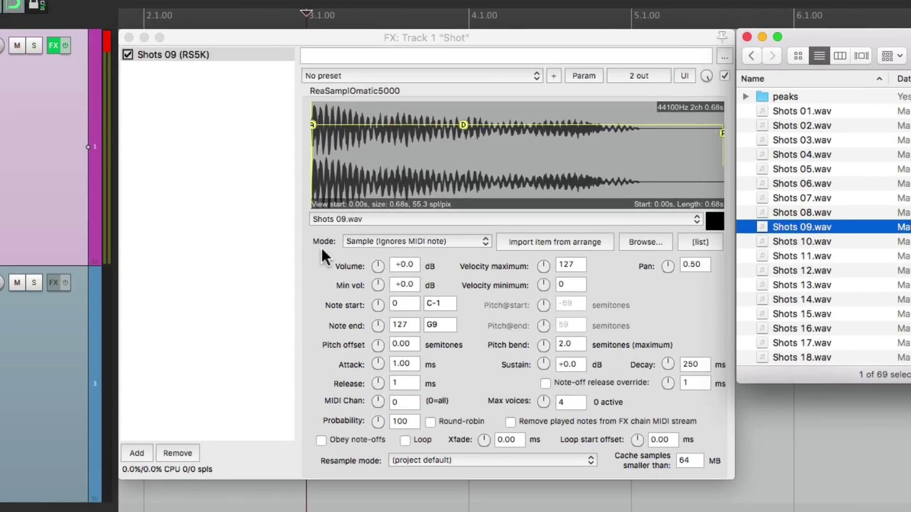
- Set the sampler Mode to Note (Semitone shifted) and Min vol to -inf
left_click(356, 241)
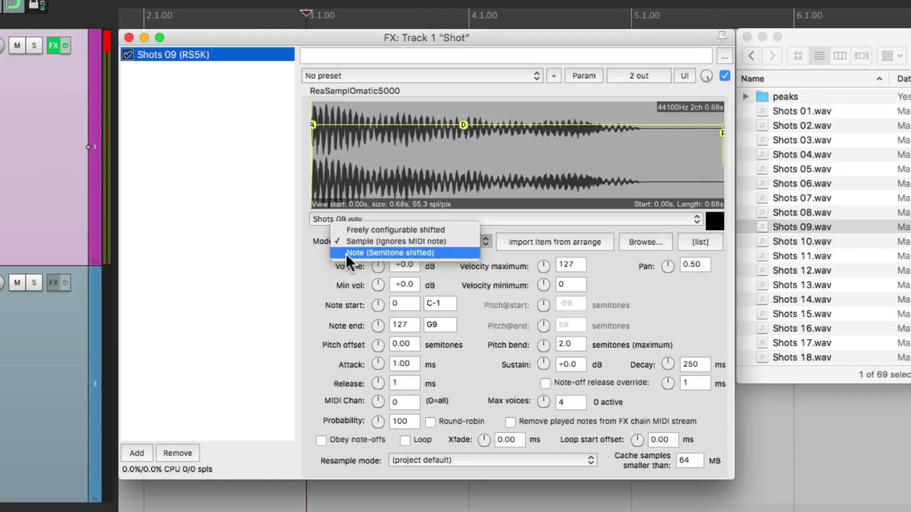
left_click(346, 254)
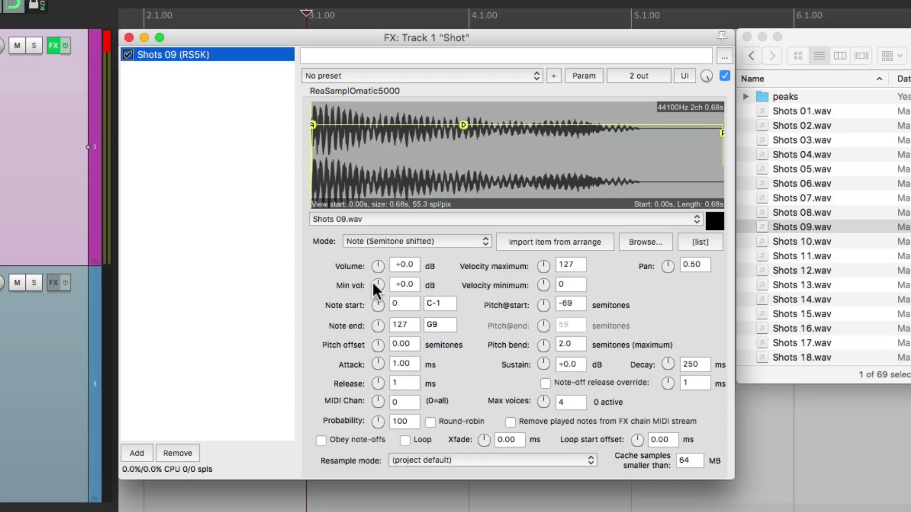
left_click_drag(373, 284, 373, 323)
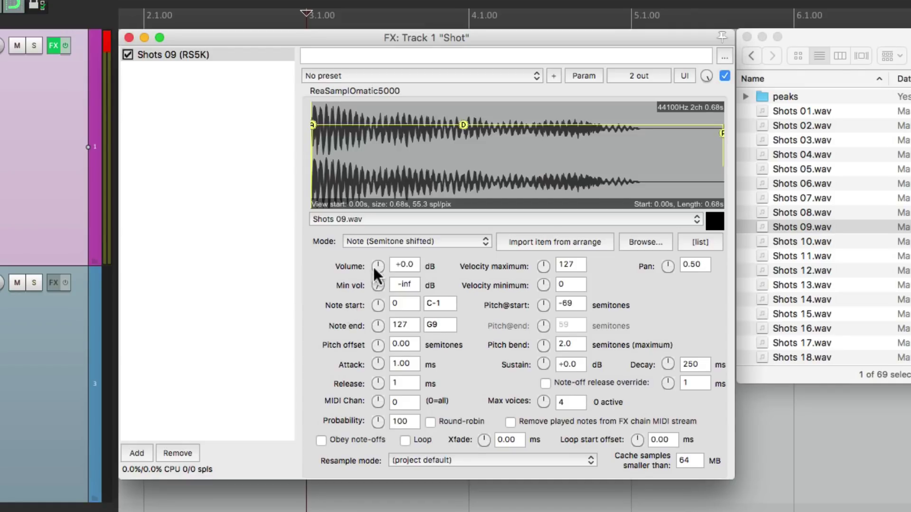
- Set the sampler Volume to -2.7 dB and Release to 249 ms
mouse_move(372, 267)
left_mouse_down()
mouse_move(372, 285)
mouse_move(372, 273)
left_mouse_up()
left_click_drag(372, 382, 372, 361)
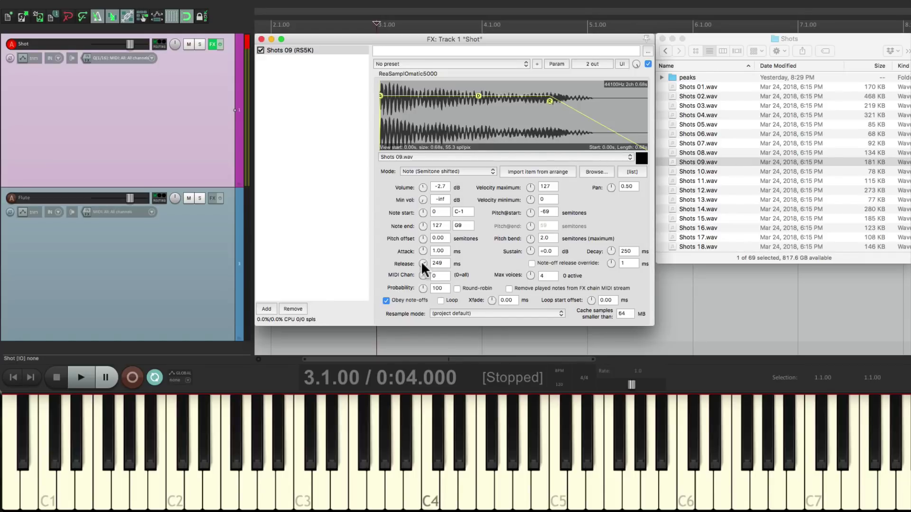
- Close the FX window and record a short MIDI melody on the Shot track from 2.1.00
left_click(261, 39)
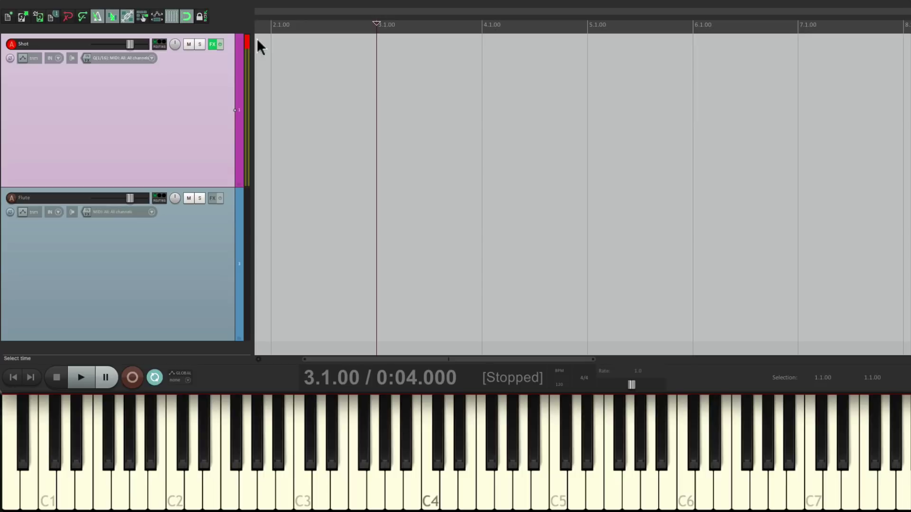
left_click(266, 121)
key("ctrl+r")
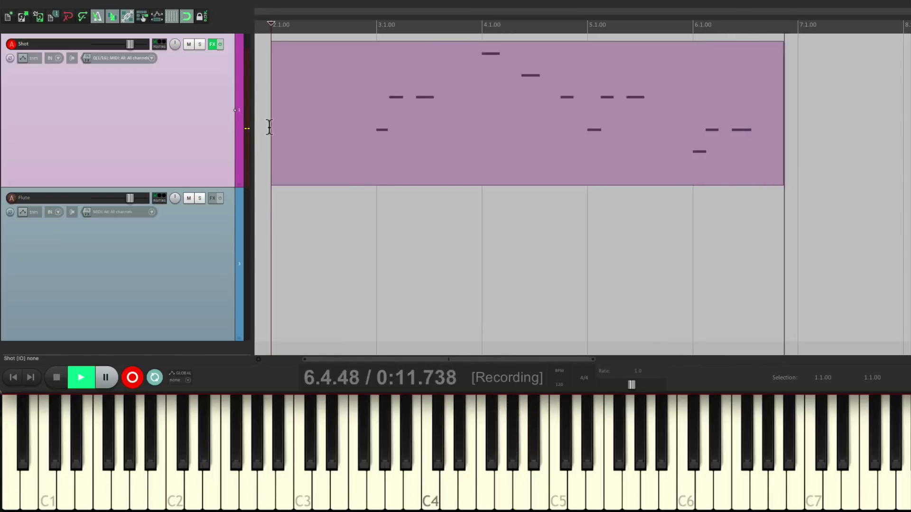
key("space")
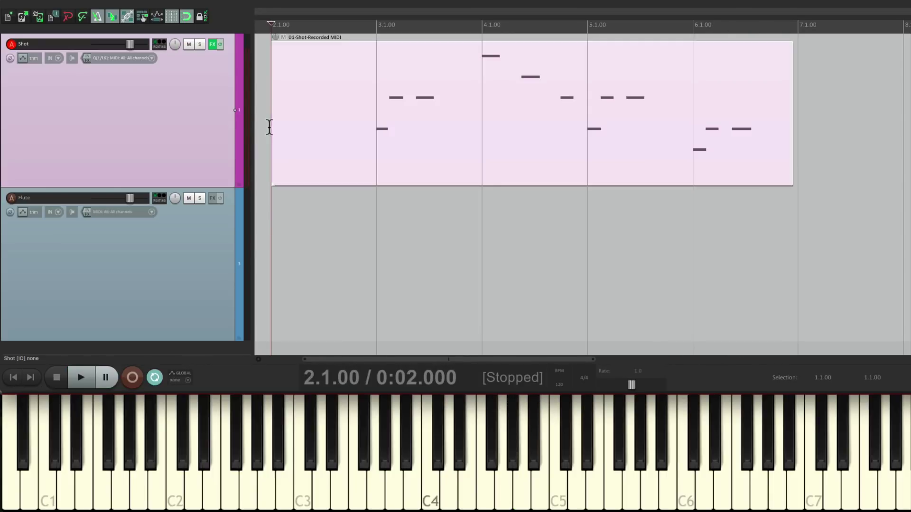
left_click(378, 24)
key("space")
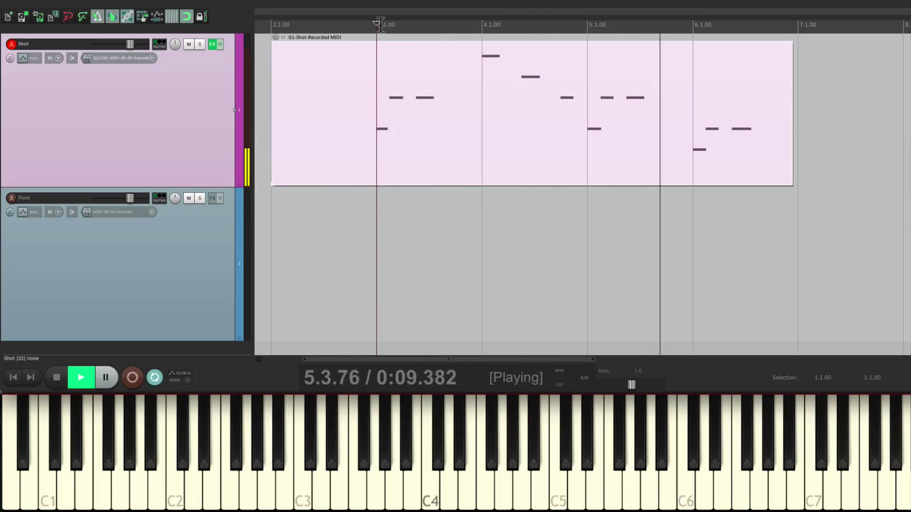
key("space")
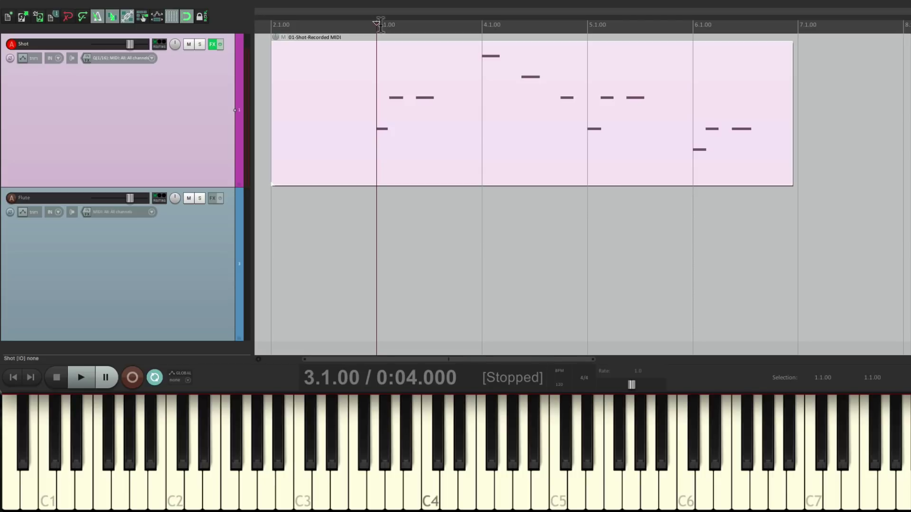
- Select the Flute track and add VSTi ReaSamplOmatic5000 (Cockos) to its FX chain
left_click(184, 228)
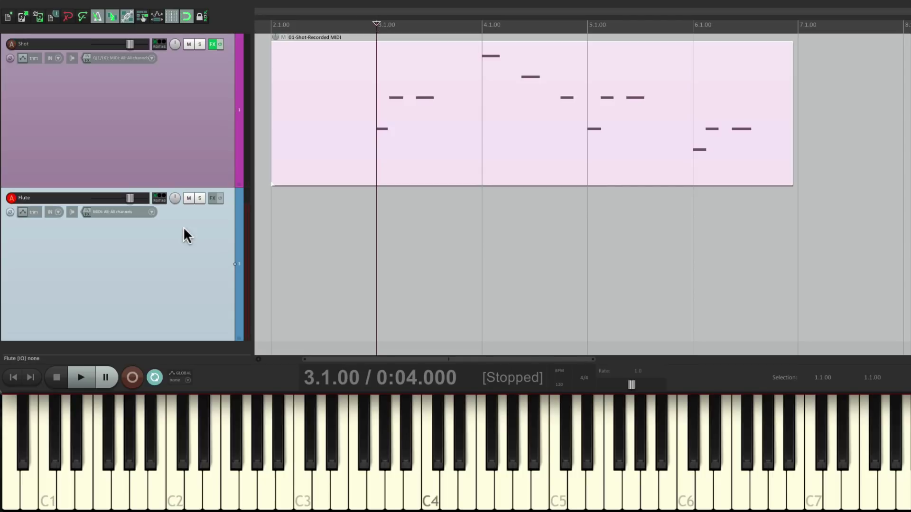
left_click(212, 198)
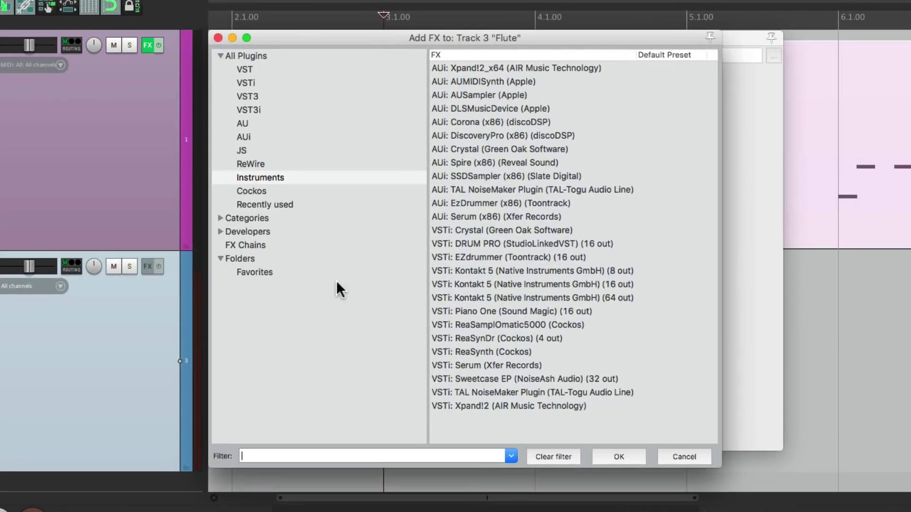
left_click(459, 324)
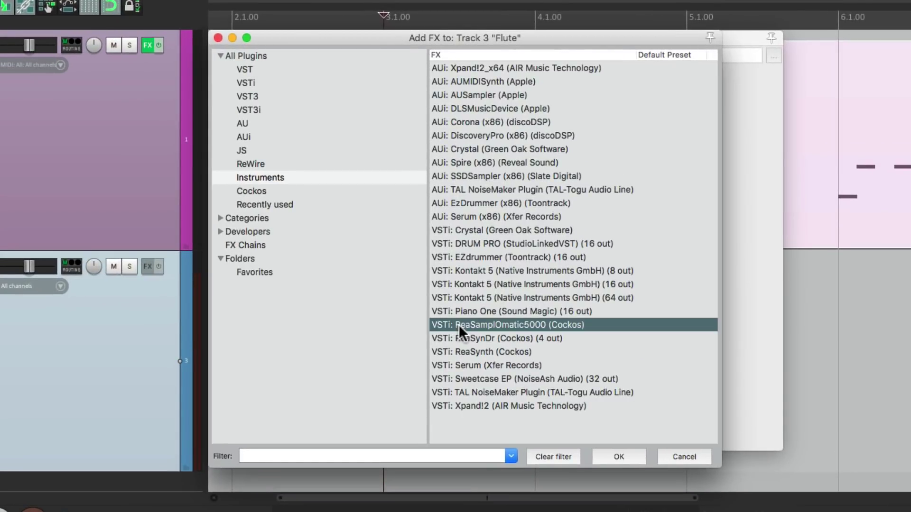
double_click(459, 324)
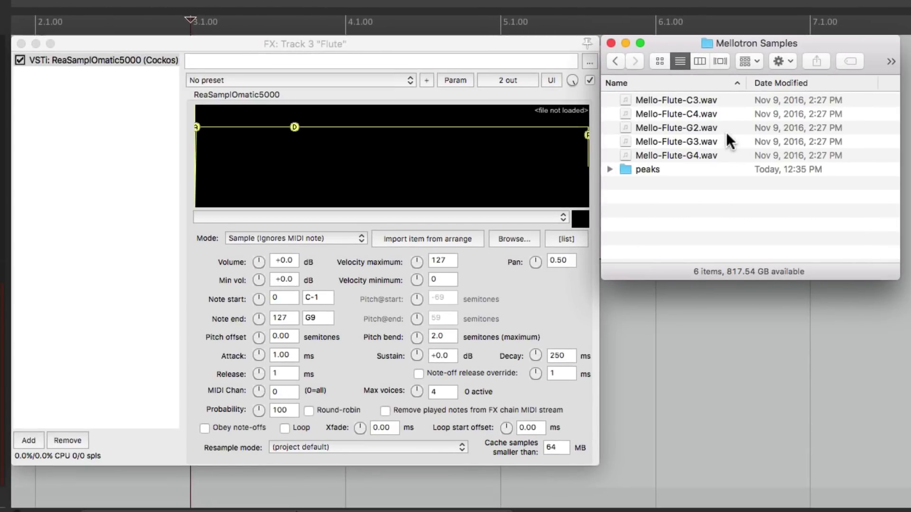
- Preview Mello-Flute-C3.wav and Mello-Flute-C4.wav in Quick Look, then select Mello-Flute-G2.wav
left_click(721, 101)
key("space")
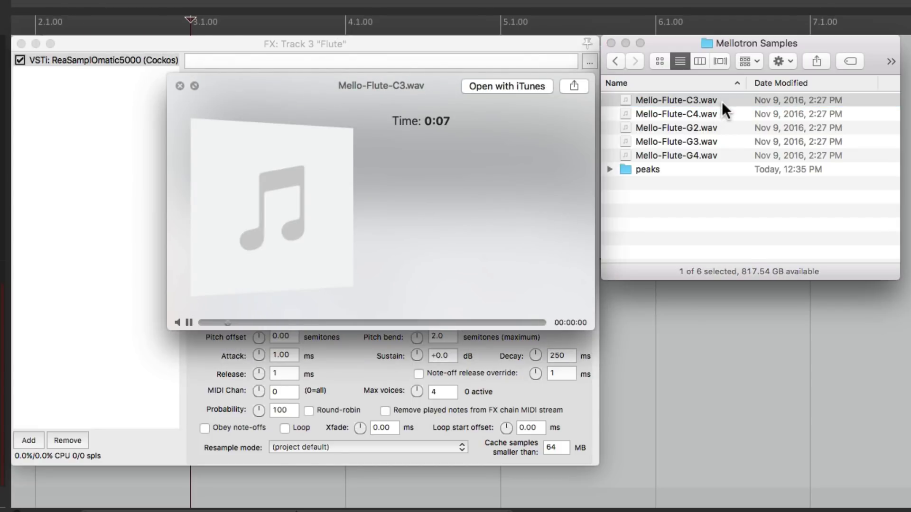
key("space")
left_click(725, 112)
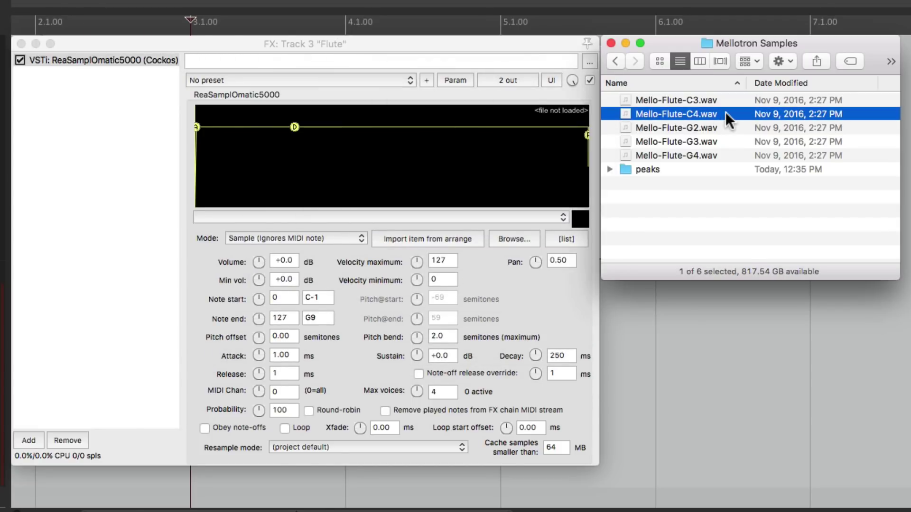
key("space")
key("space")
left_click(736, 127)
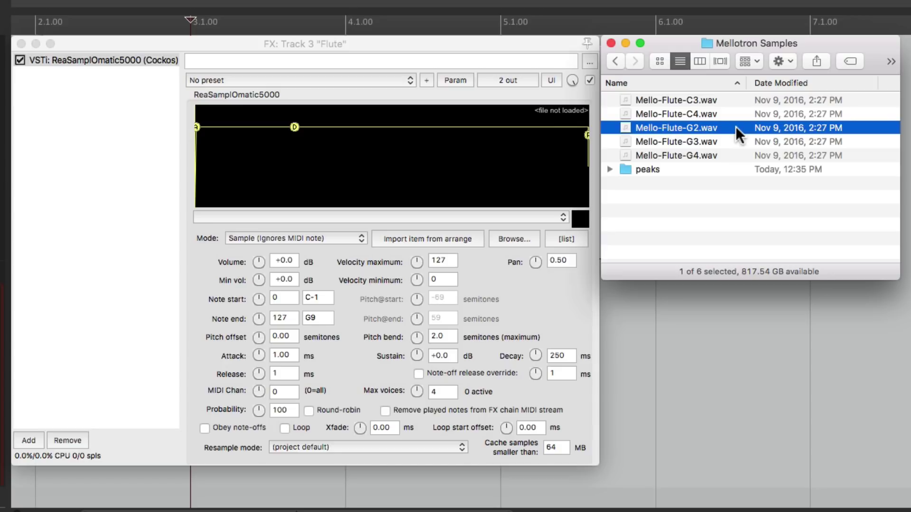
- Load Mello-Flute-G2.wav into the Flute sampler and set Mode to Note (Semitone shifted)
left_click_drag(654, 124, 412, 152)
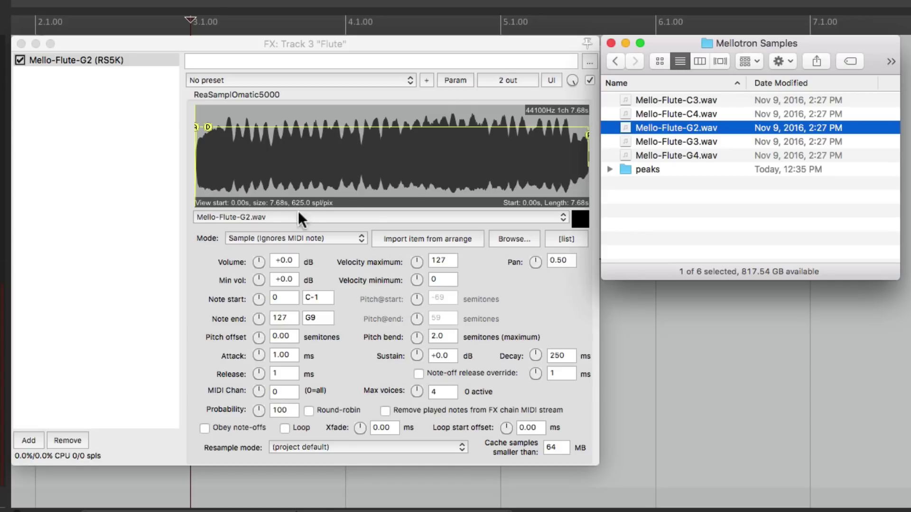
left_click(266, 235)
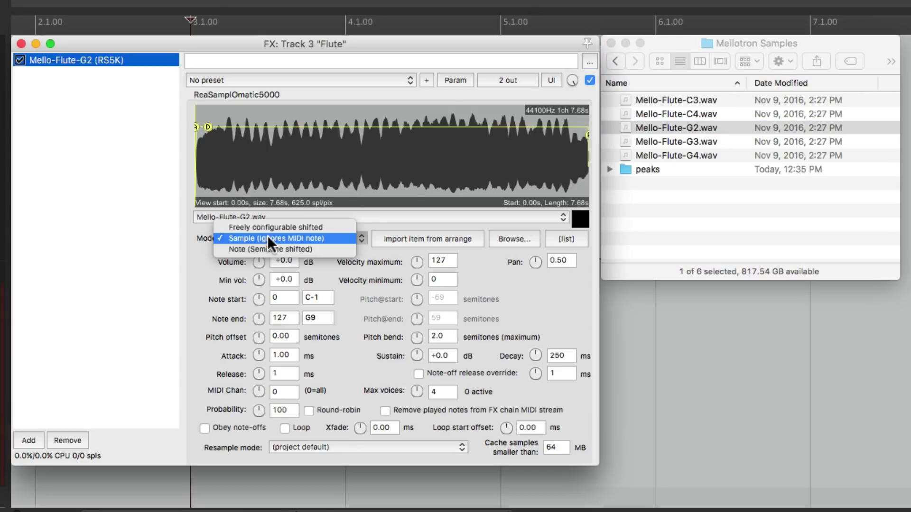
left_click(316, 248)
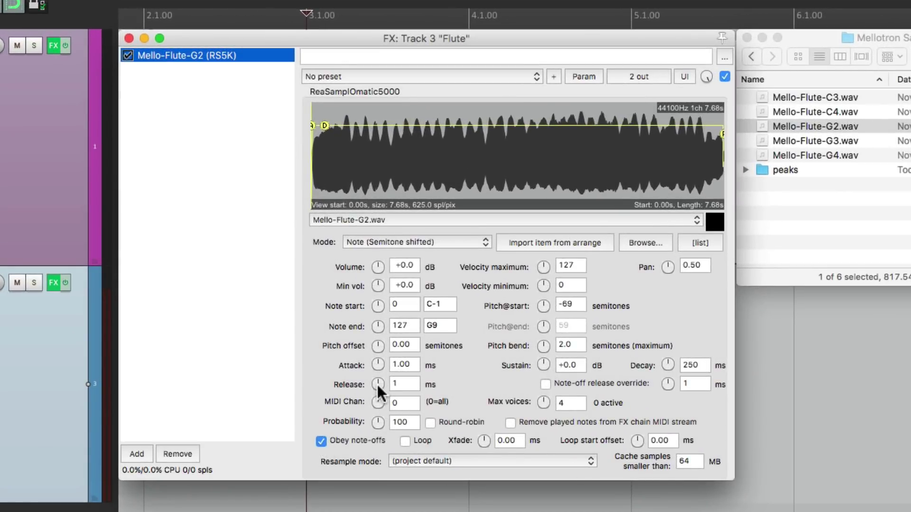
- Set the G2 sampler's release to 10 ms and its volume to -7.7 dB
left_click_drag(377, 384, 377, 374)
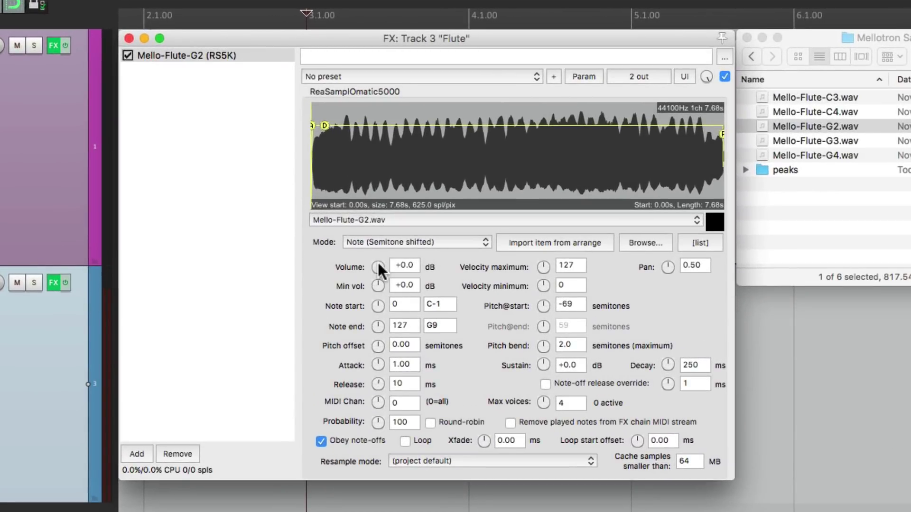
left_click_drag(378, 265, 378, 284)
- Audition a slower attack on the G2 sampler, then reset the attack to 0.96 ms
left_click_drag(377, 368, 376, 354)
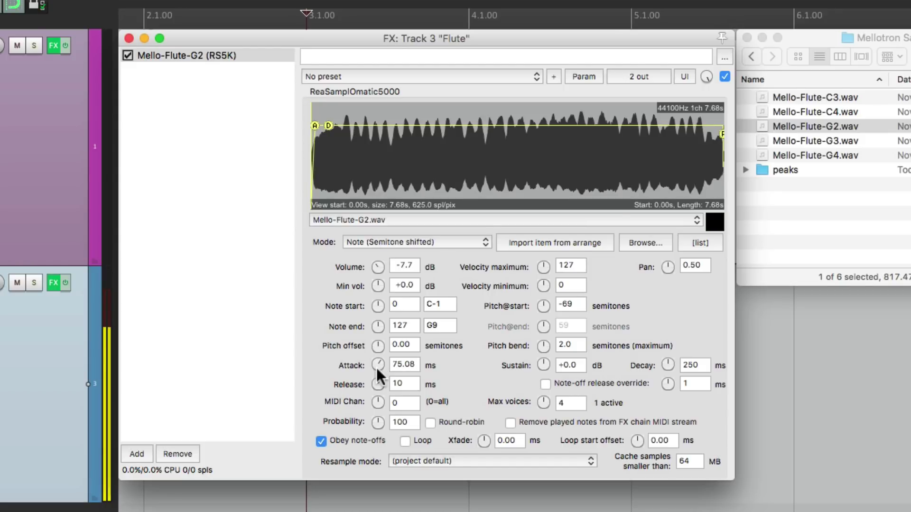
mouse_move(377, 368)
left_mouse_down()
mouse_move(376, 353)
mouse_move(377, 368)
left_mouse_up()
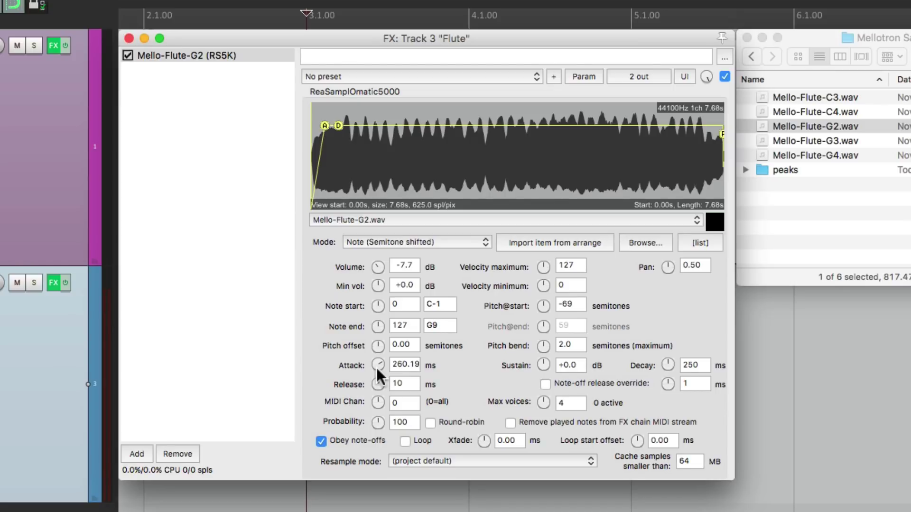
double_click(377, 369)
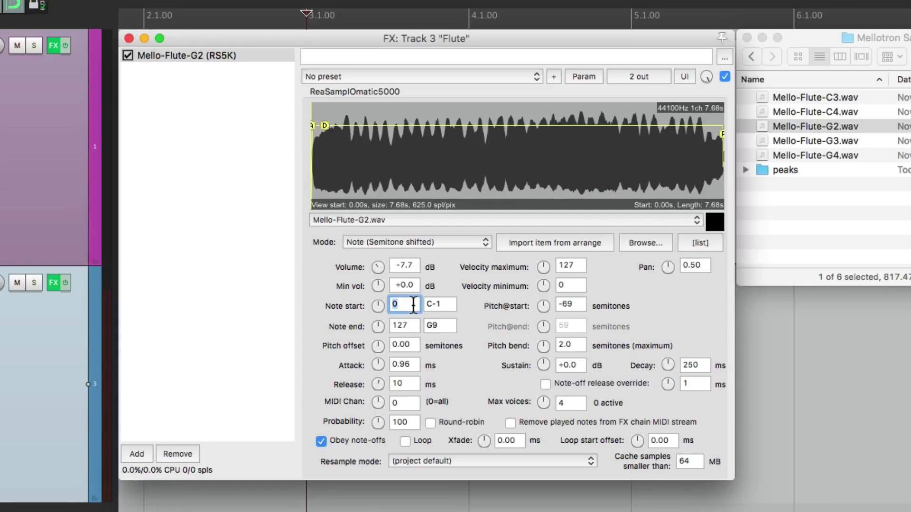
- Set the Mello-Flute-G2.wav zone's Note start to 43 (G2)
type("43")
key("Return")
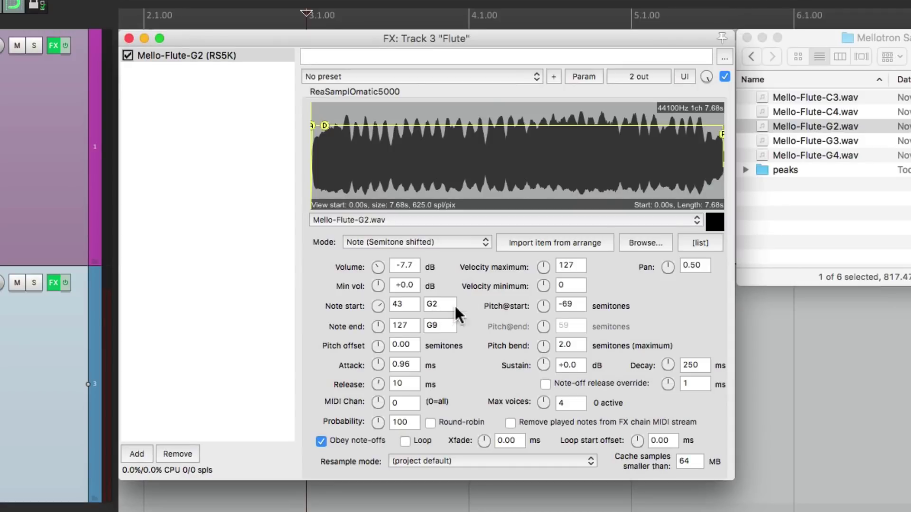
- Set Pitch@start to 0 so Mello-Flute-G2.wav plays unshifted at note 43
left_click(577, 304)
type("0")
key("Return")
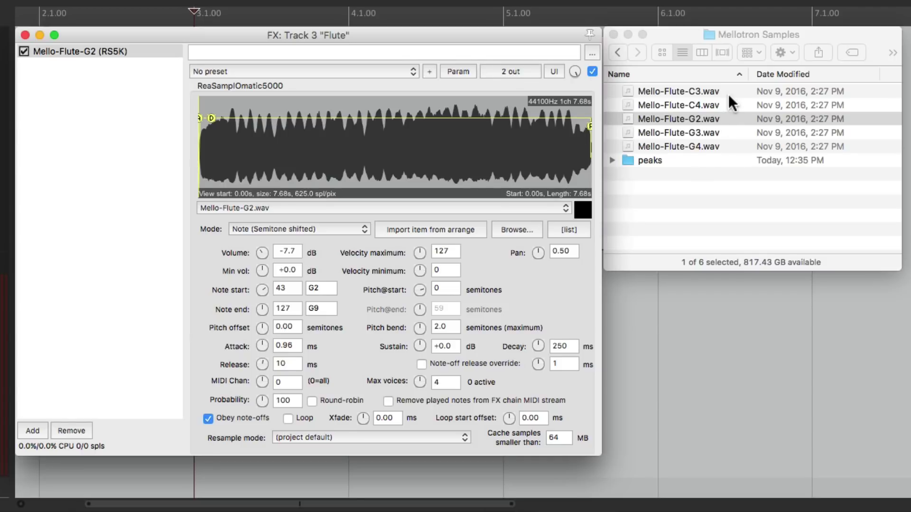
- End the G2 zone at note 47 (B2), then select Mello-Flute-C3.wav in Finder
double_click(297, 305)
type("47")
key("Return")
left_click(639, 202)
left_click(651, 92)
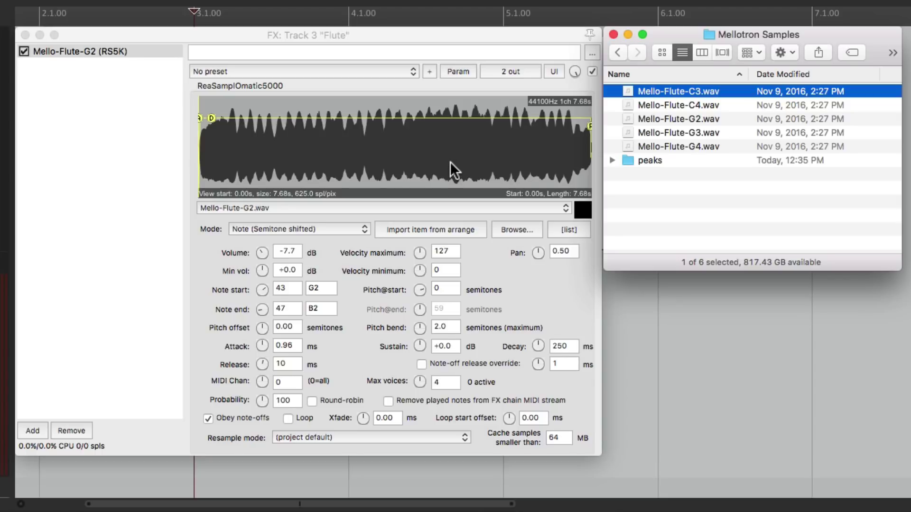
- Duplicate the G2 sampler instance and load Mello-Flute-C3.wav into the copy
left_click(85, 162)
left_click(117, 53)
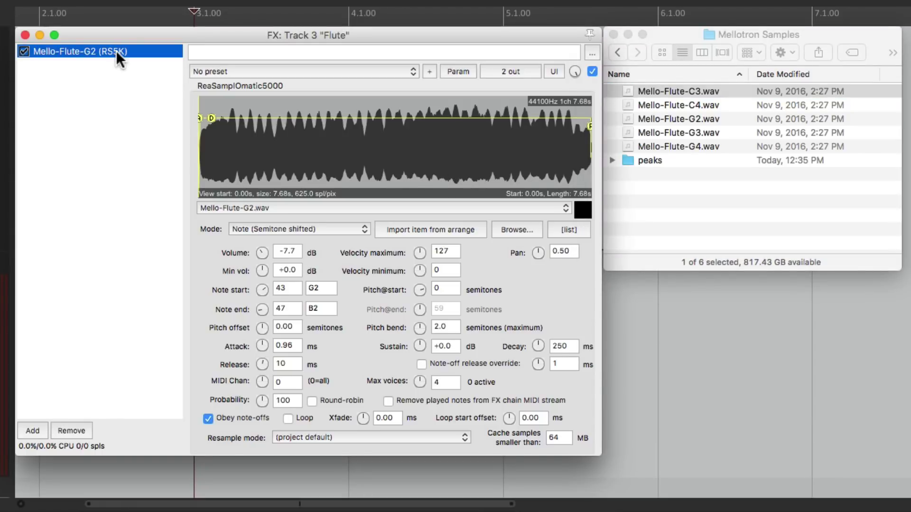
key("super+v")
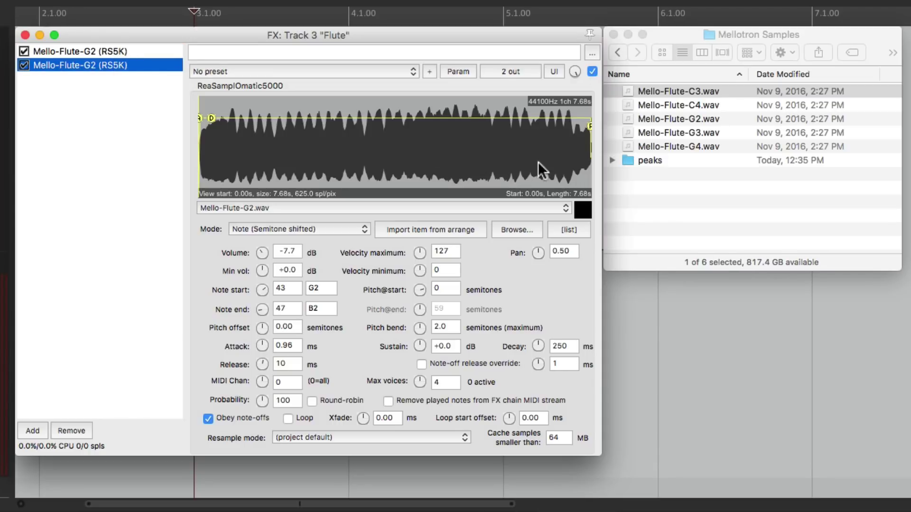
left_click(664, 211)
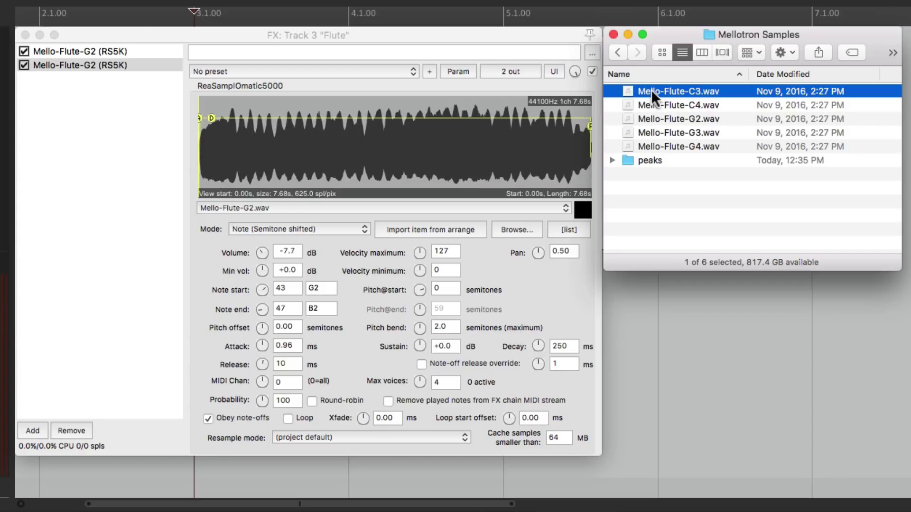
left_click_drag(651, 90, 444, 124)
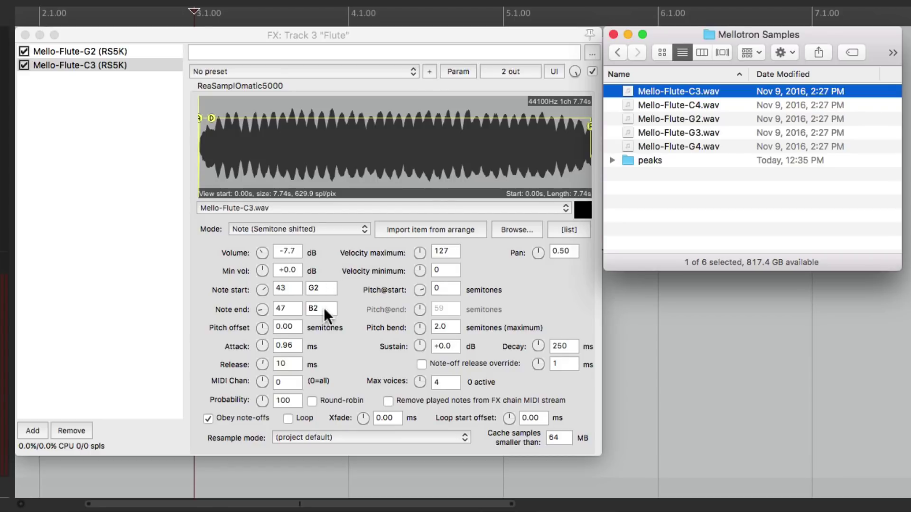
- Set the C3 sampler's note range to 48 (C3) through 54 (F#3)
left_click(297, 288)
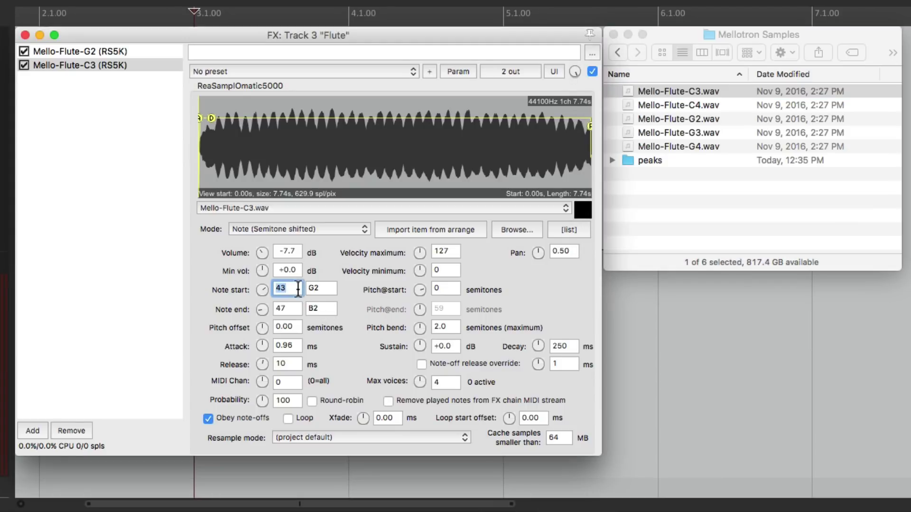
type("48")
key("Return")
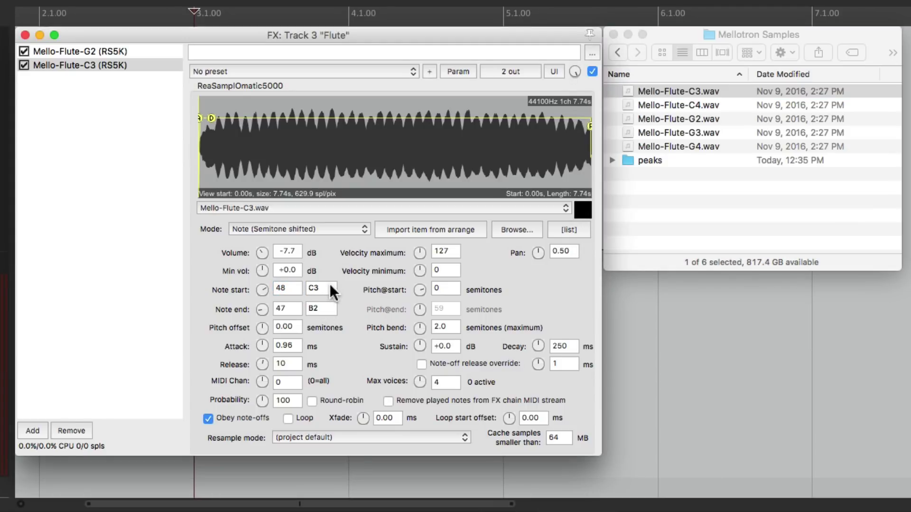
left_click(286, 305)
type("54")
key("Return")
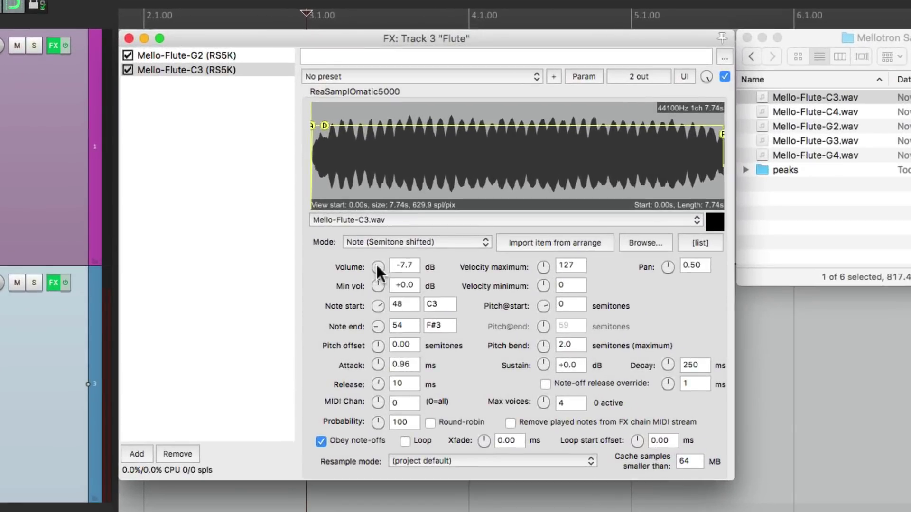
- Nudge the C3 sampler's volume up from -7.7 dB to -6.5 dB
left_click_drag(423, 187, 423, 184)
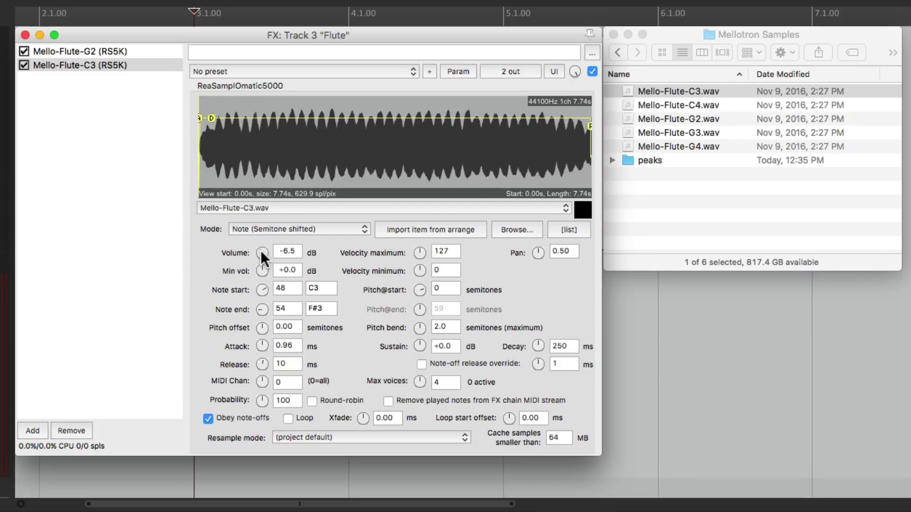
- Duplicate the C3 sampler and swap the copy's sample to Mello-Flute-G3.wav
left_click(132, 64)
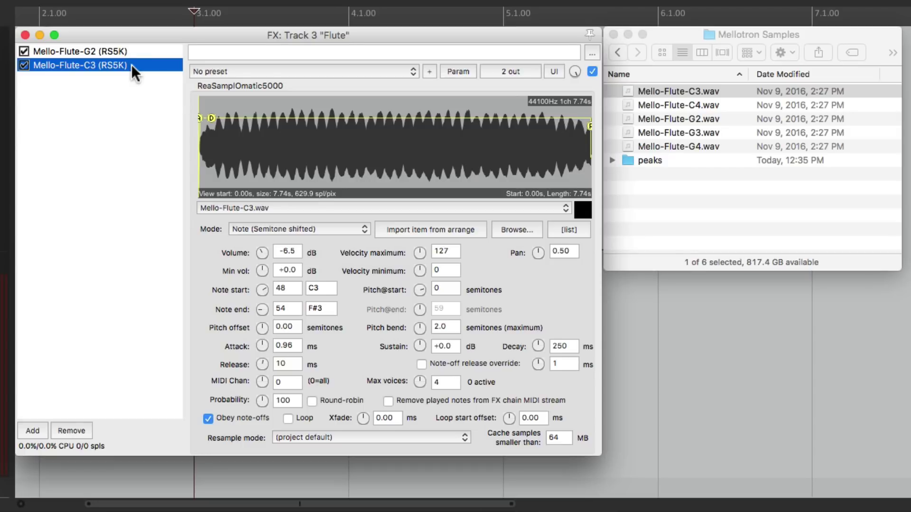
key("super+c")
key("super+v")
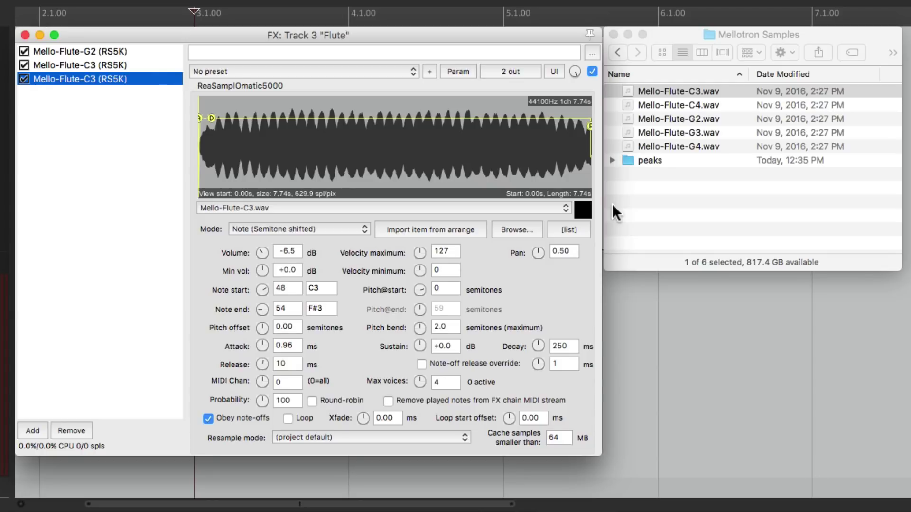
left_click(312, 208)
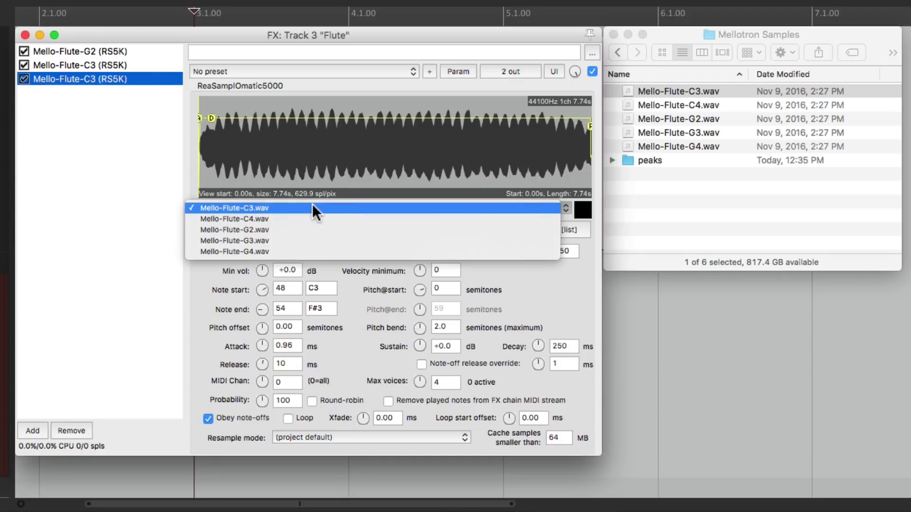
left_click(308, 241)
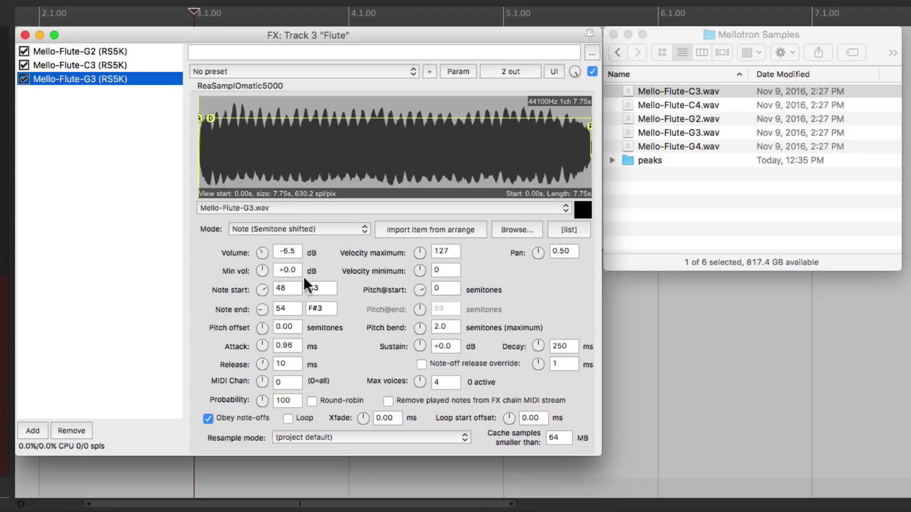
- Set the G3 sampler's note range to 55 (G3) through 59 (B3)
double_click(295, 288)
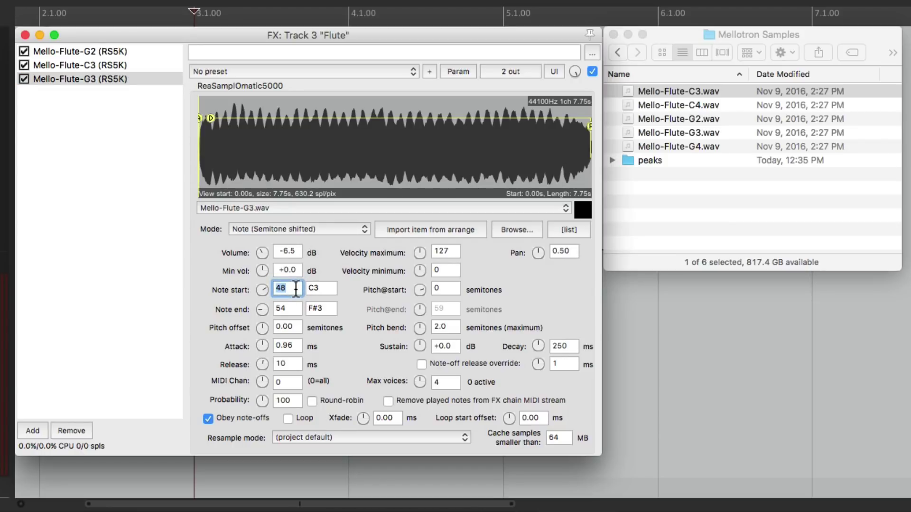
type("55")
key("Return")
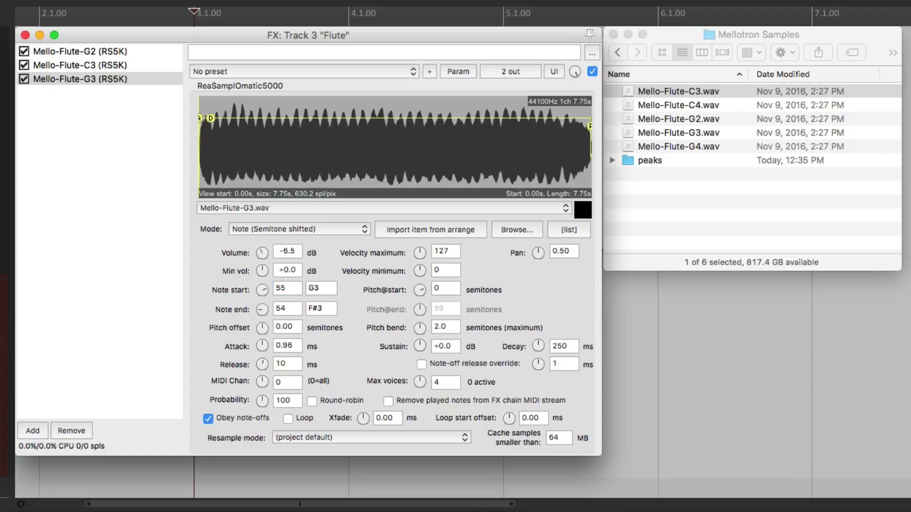
double_click(291, 309)
type("59")
key("Return")
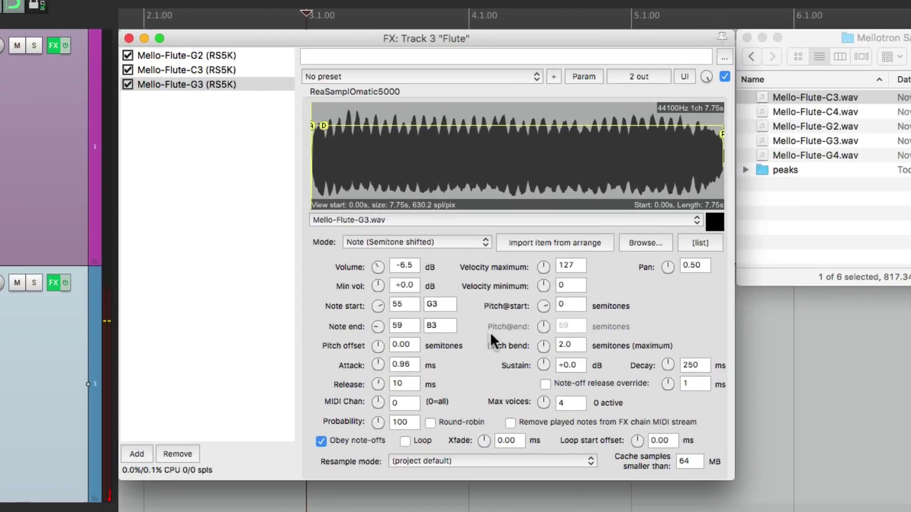
- Duplicate the G3 sampler, set its range to 60–66, and load Mello-Flute-C4.wav
left_click(249, 80)
key("super+c")
key("super+v")
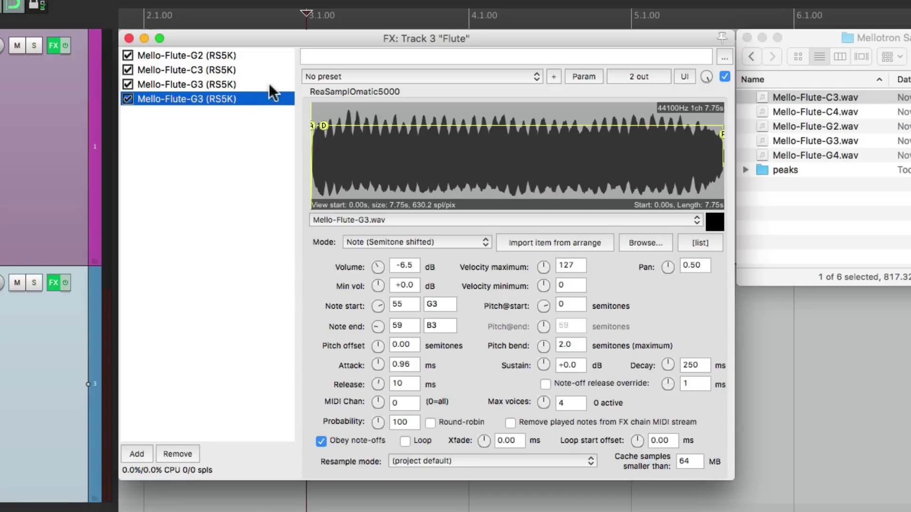
double_click(407, 305)
type("60")
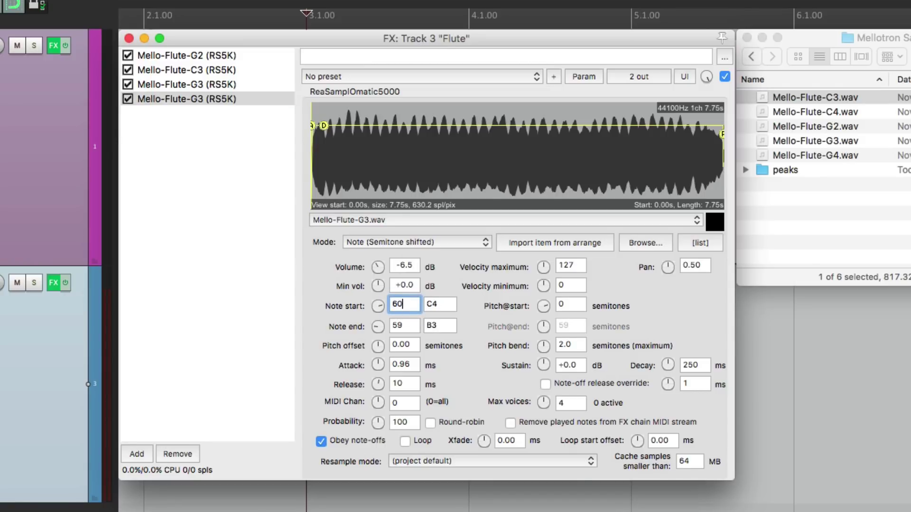
double_click(404, 326)
type("66")
key("Return")
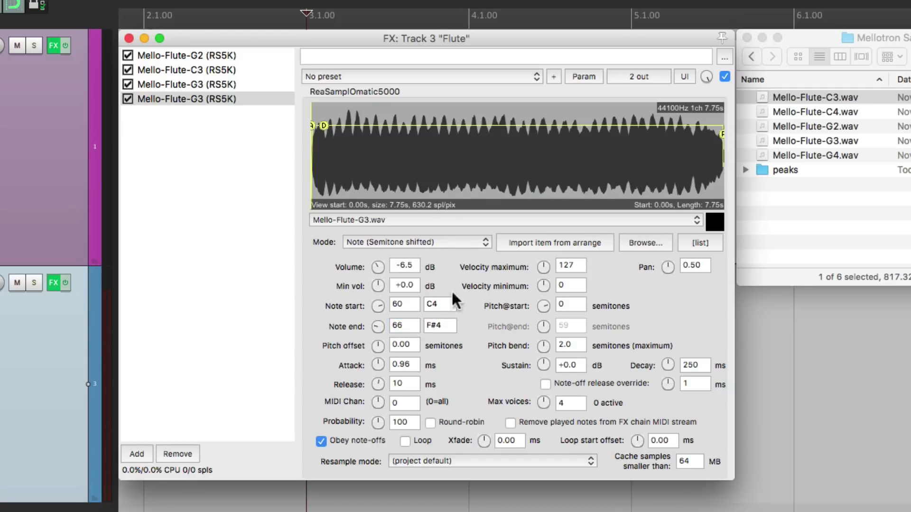
left_click(445, 220)
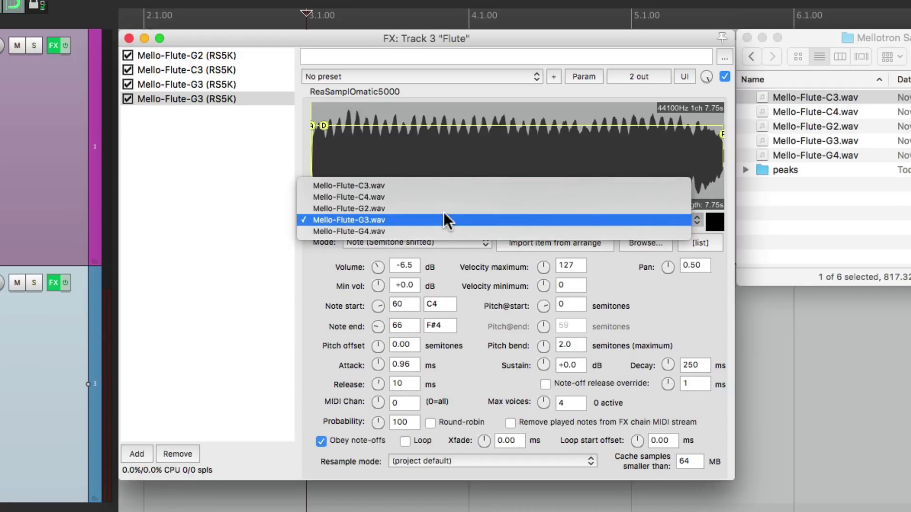
left_click(443, 189)
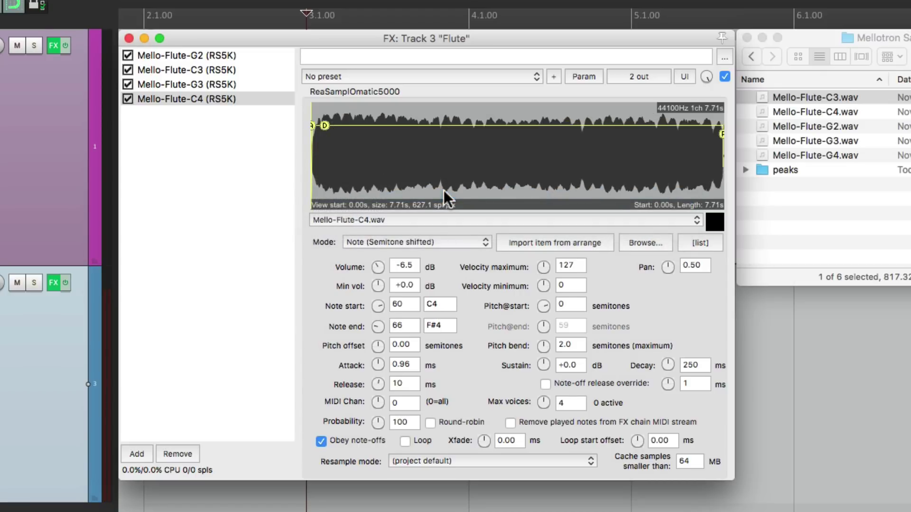
- Duplicate the C4 sampler, load Mello-Flute-G4.wav, and set its range to 67–72
left_click(265, 98)
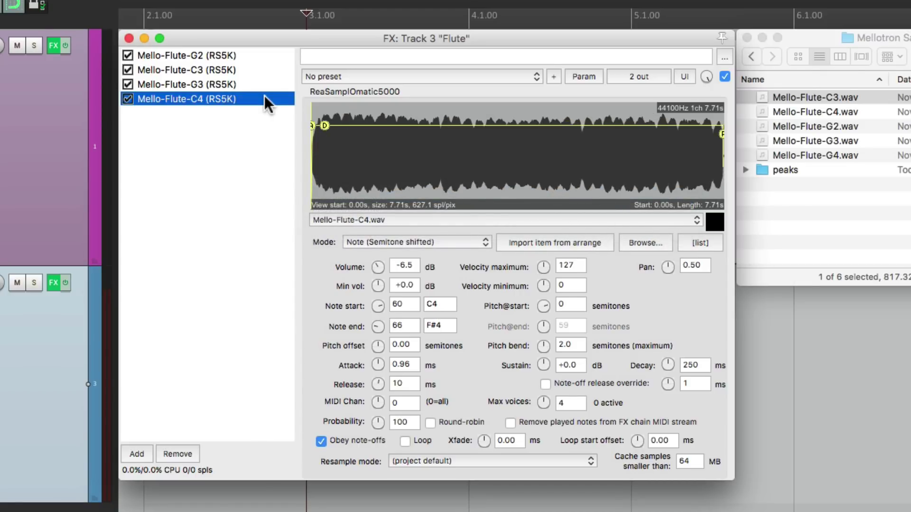
key("super+c")
key("super+v")
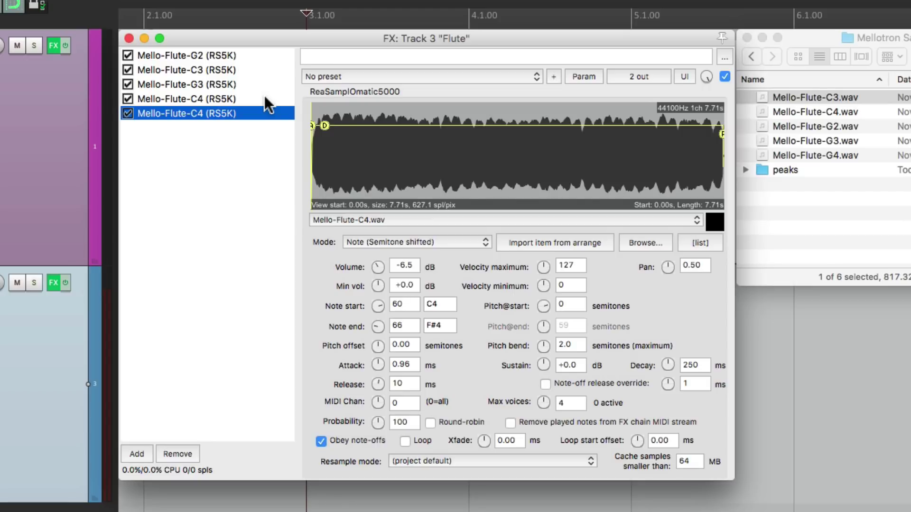
left_click(383, 215)
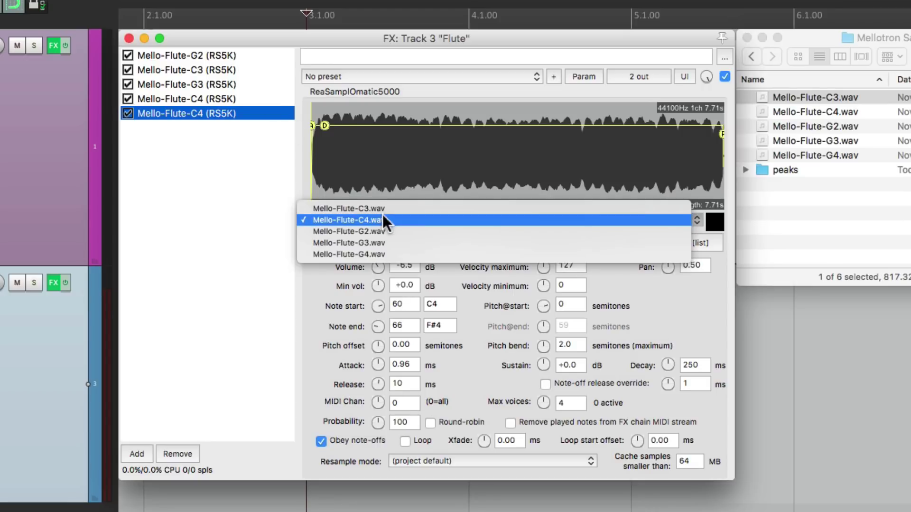
left_click(386, 251)
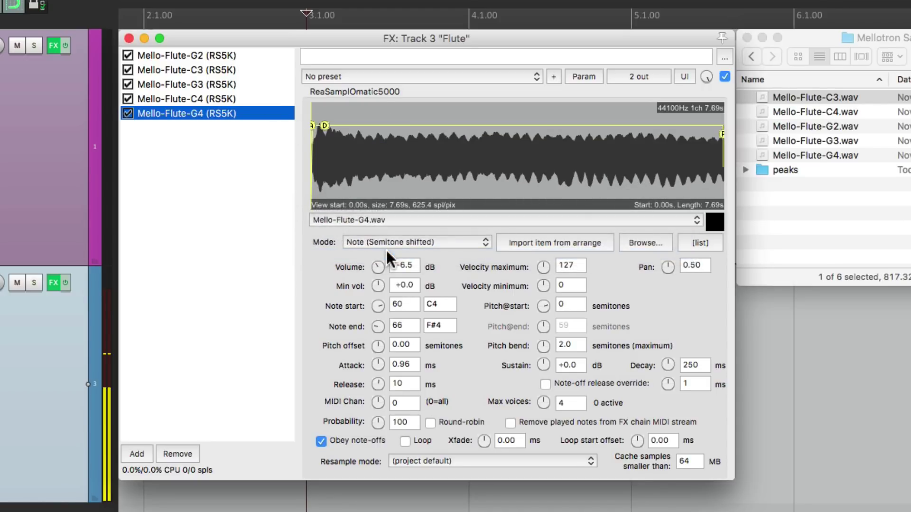
double_click(410, 301)
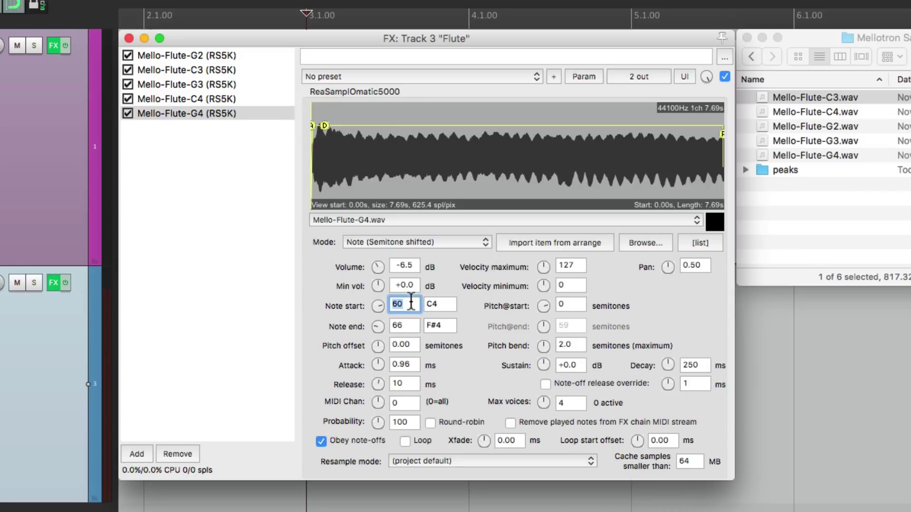
type("67")
key("Return")
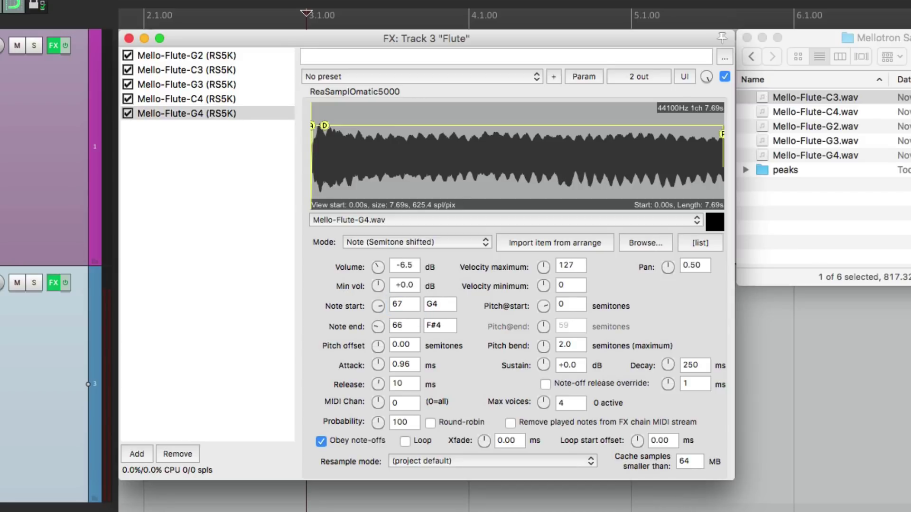
double_click(412, 326)
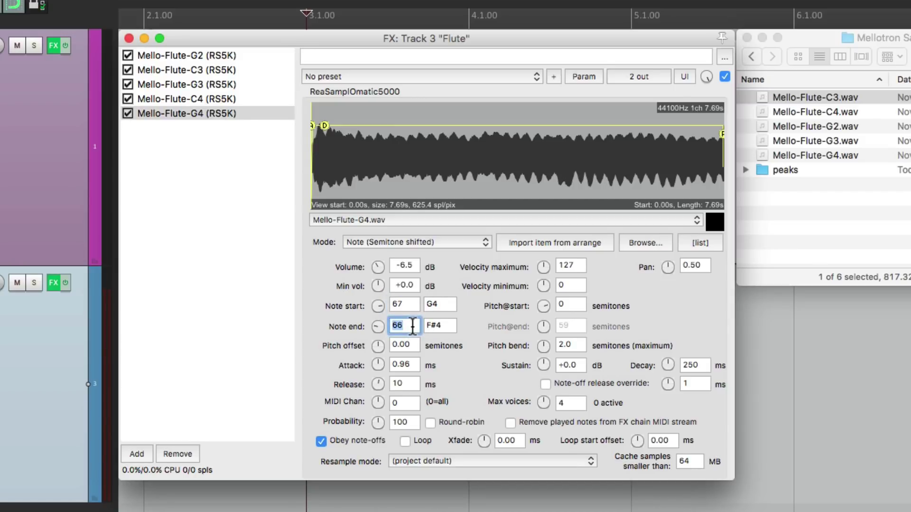
type("72")
key("Return")
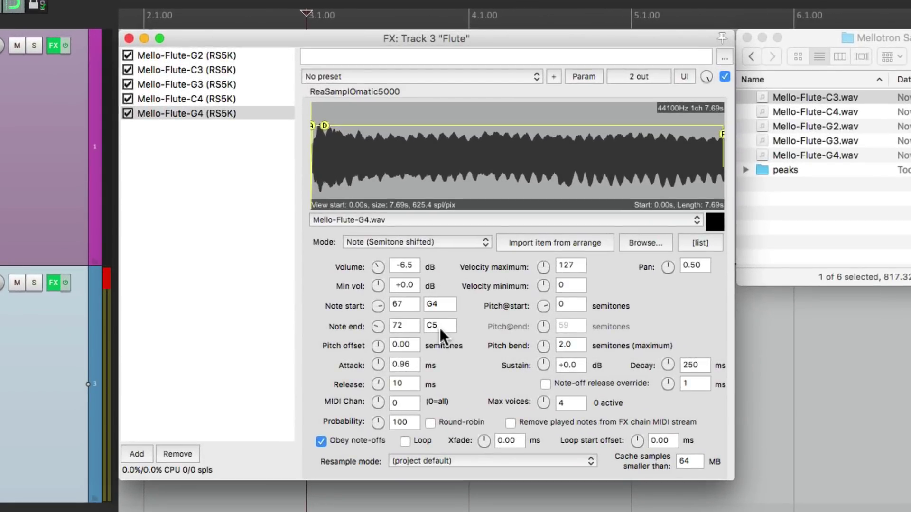
left_click(239, 254)
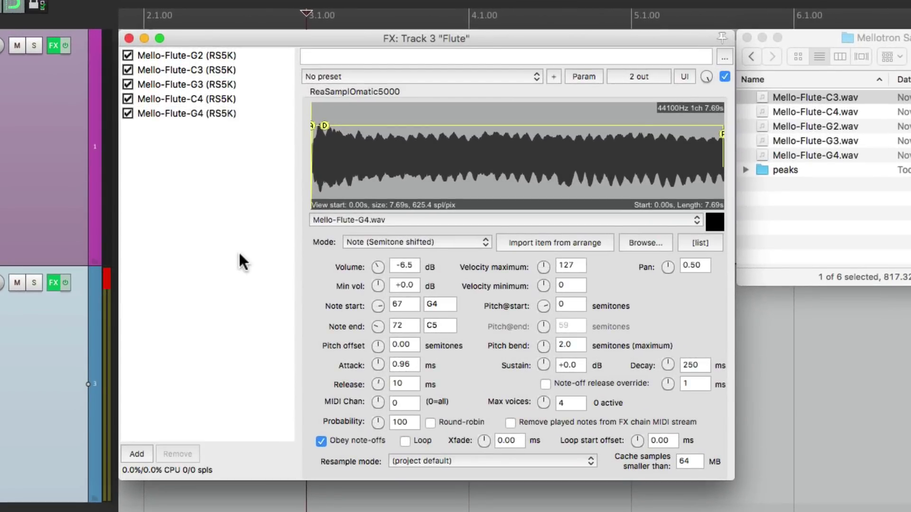
- Save all five flute samplers as an FX chain named 'Mellotron Flute'
right_click(239, 254)
mouse_move(242, 293)
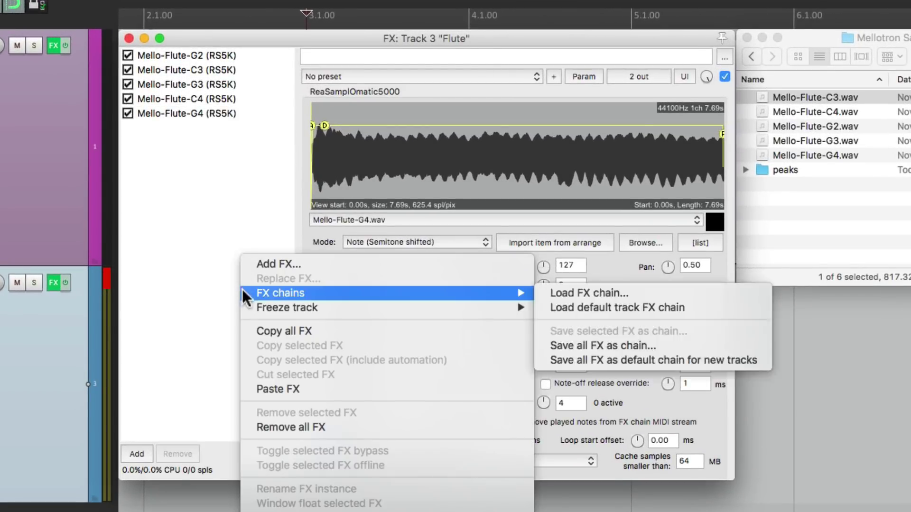
left_click(543, 346)
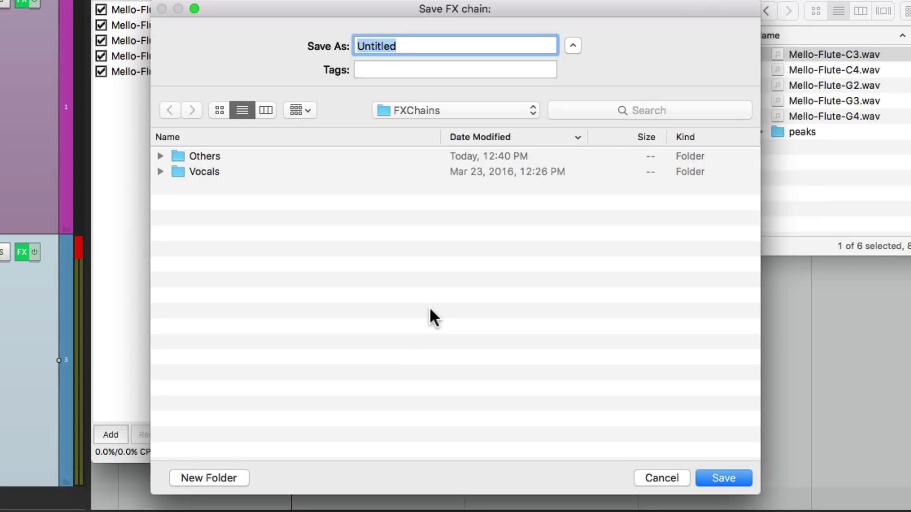
type("Mellotron Flute")
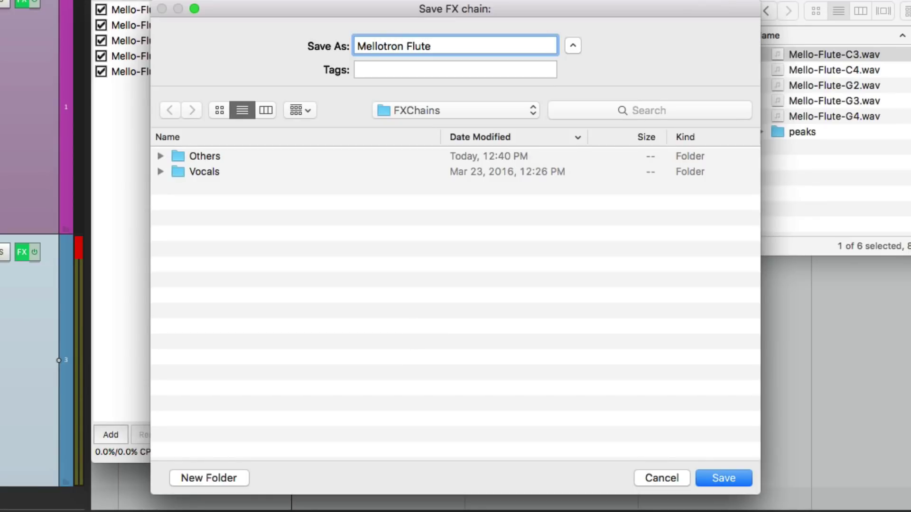
key("Return")
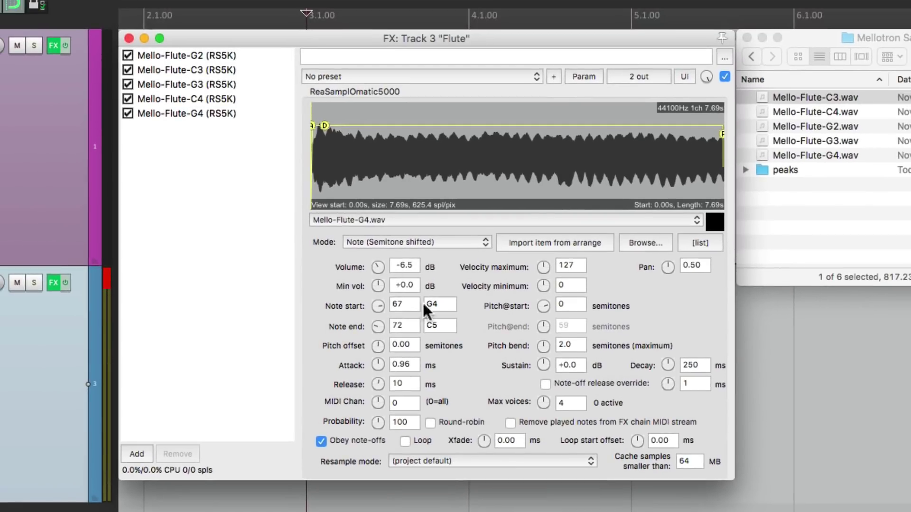
- Close the Flute FX window and load the saved 'Mellotron Flute' chain from FX Chains
left_click(129, 38)
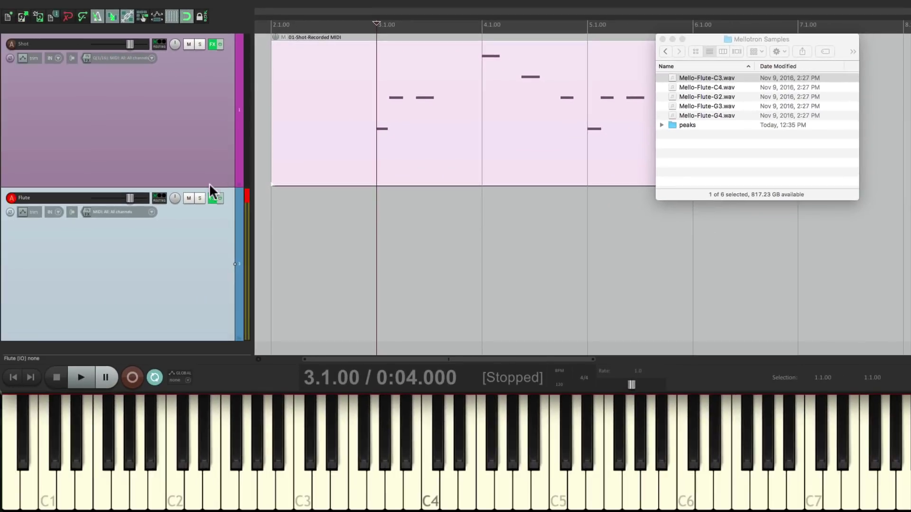
left_click(210, 200)
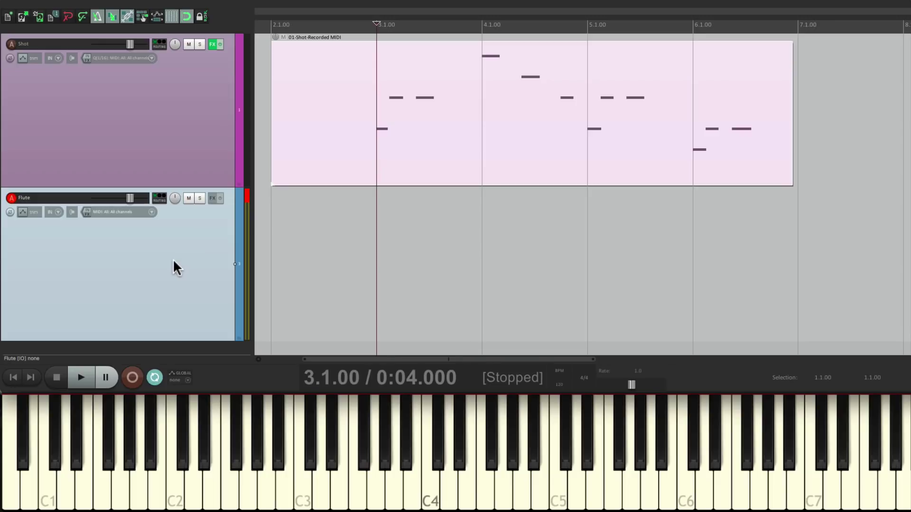
right_click(209, 198)
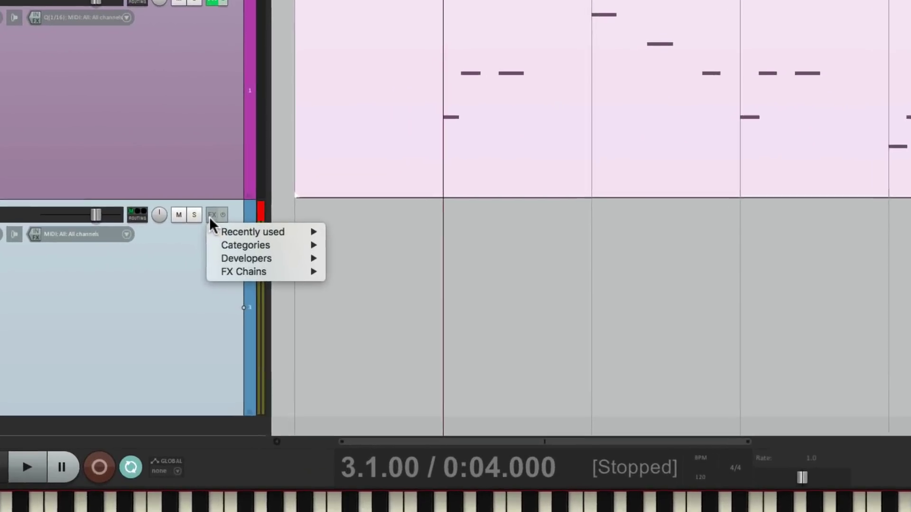
mouse_move(211, 239)
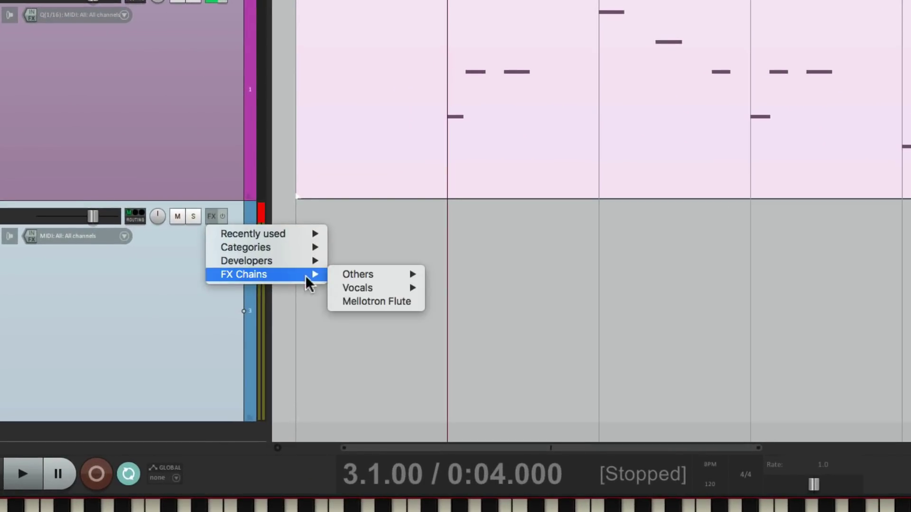
left_click(361, 302)
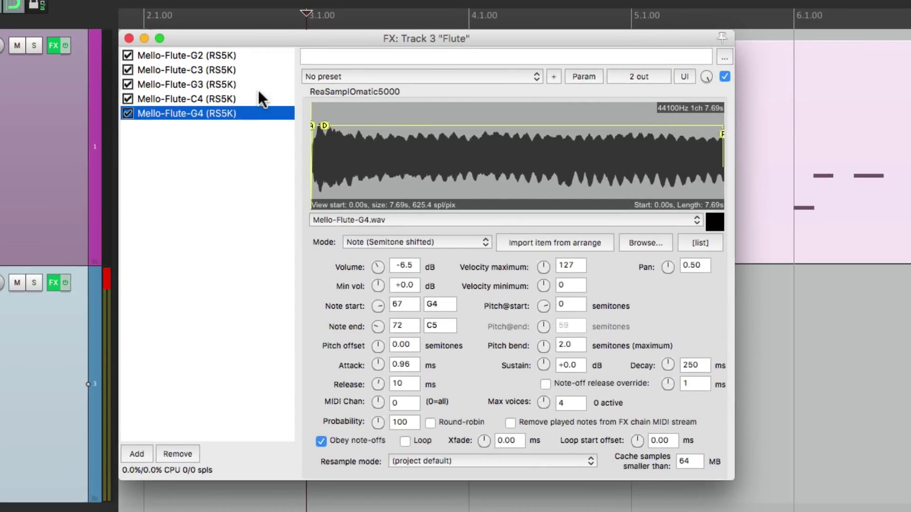